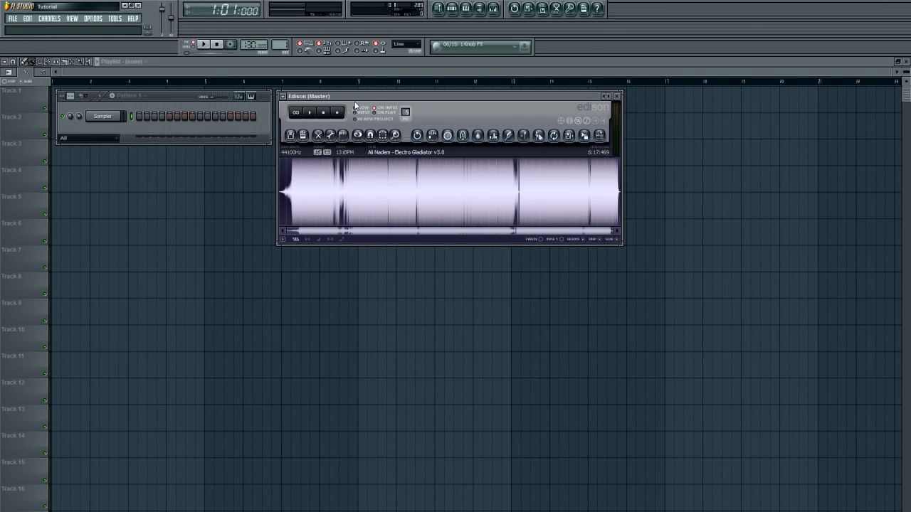
Adjust Edison's tempo readout so the loaded Electro Gladiator song reads 131 BPM.
left_click_drag(355, 105, 355, 104)
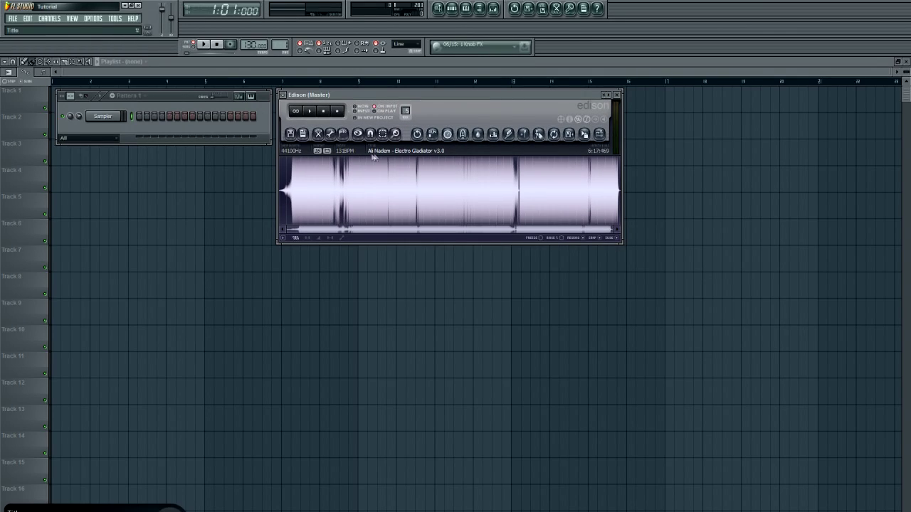
left_click(292, 136)
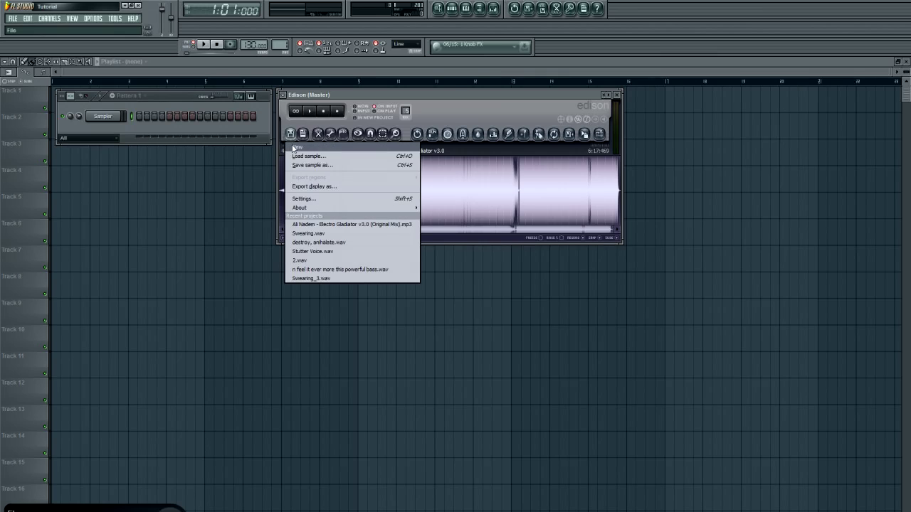
left_click(291, 135)
left_click(292, 136)
left_click(298, 156)
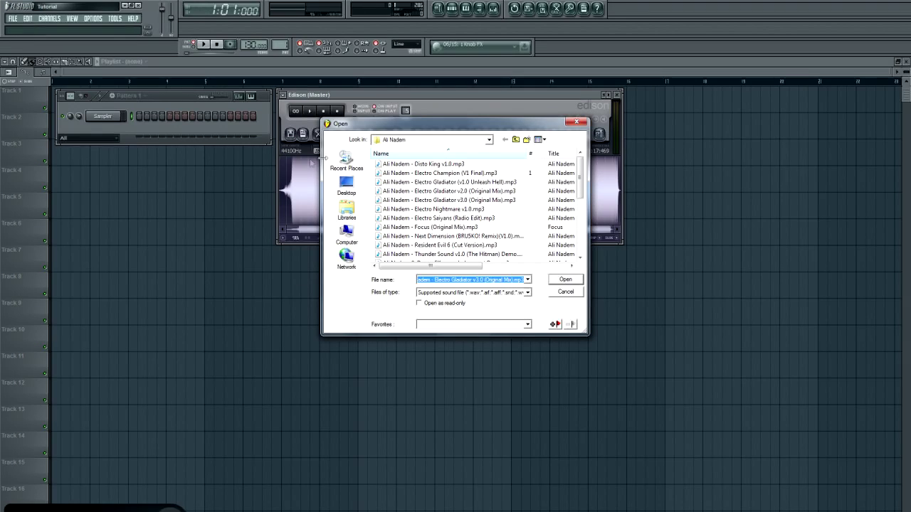
left_click(557, 292)
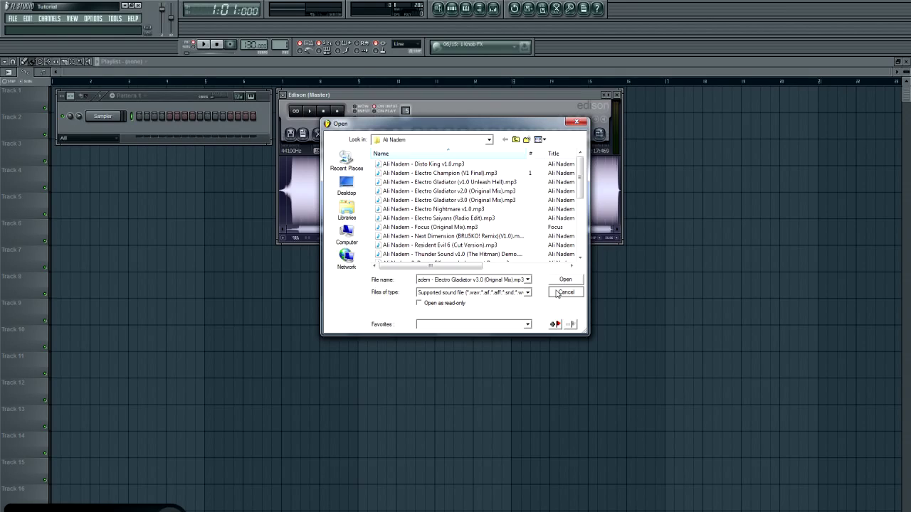
left_click(528, 293)
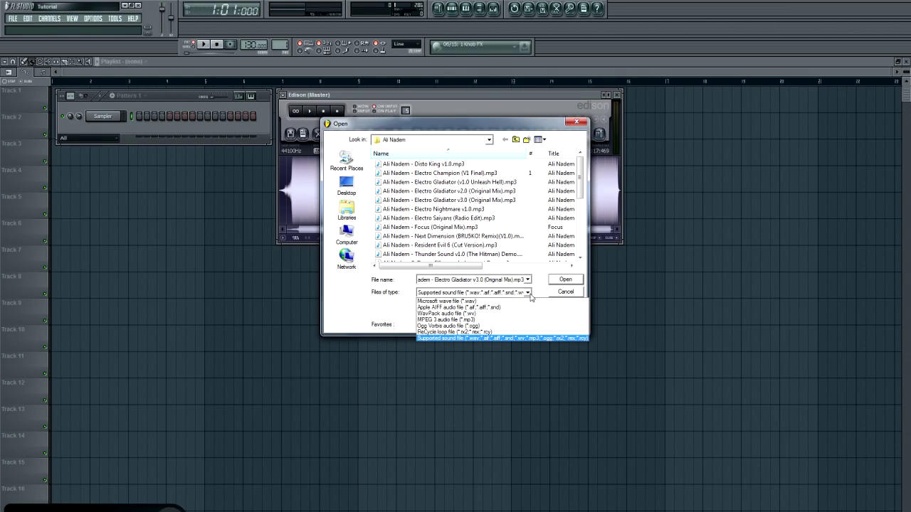
left_click(527, 338)
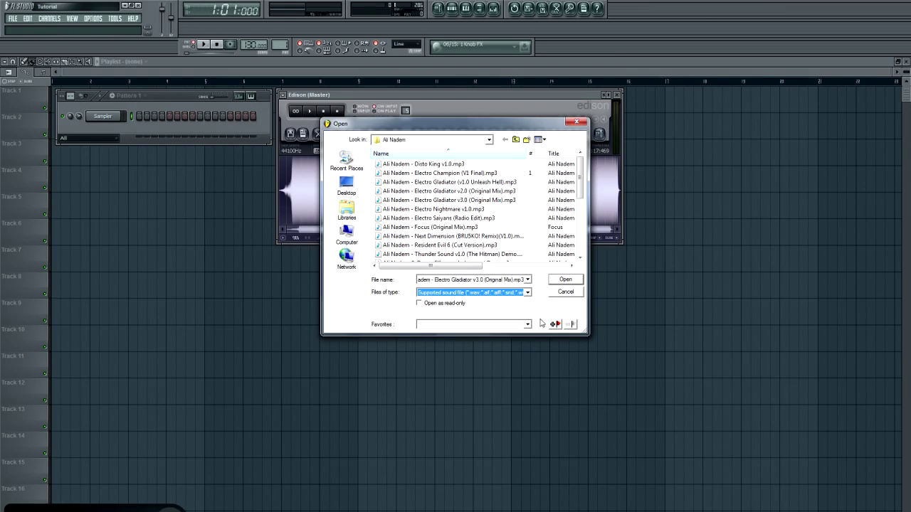
left_click(564, 293)
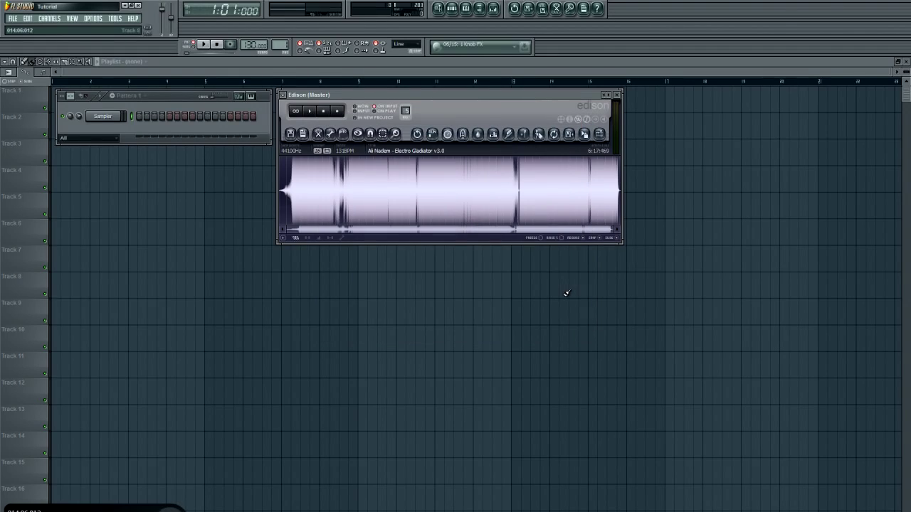
Show the Master mixer track with Edison in slot 1, check slot 2's plugin list, and return to Edison.
left_click(496, 9)
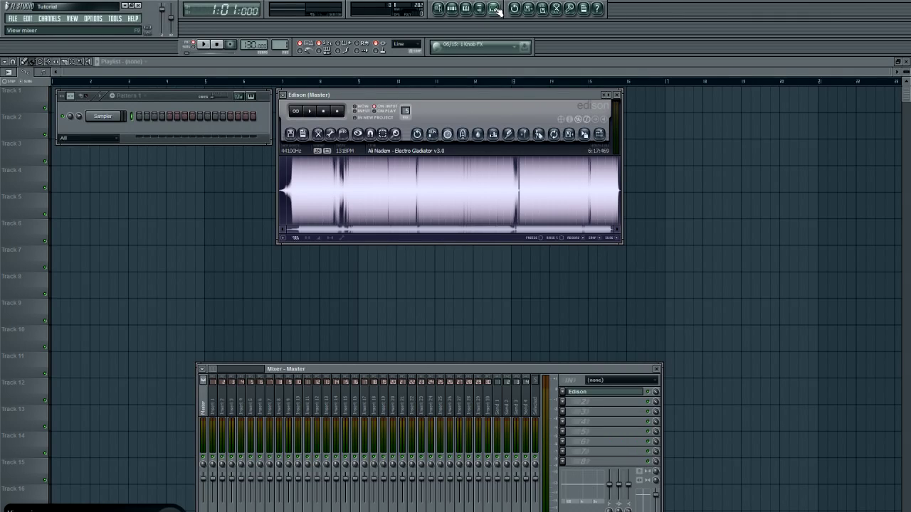
left_click(566, 403)
mouse_move(583, 376)
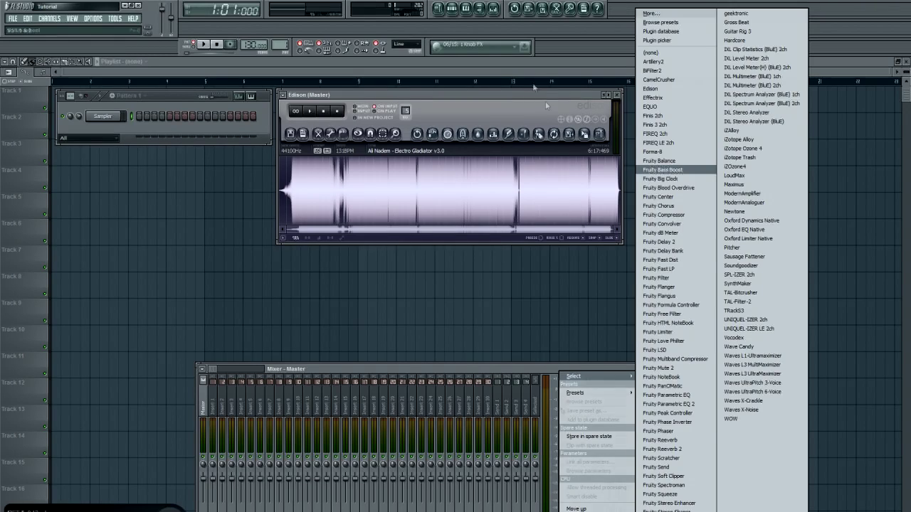
left_click(542, 61)
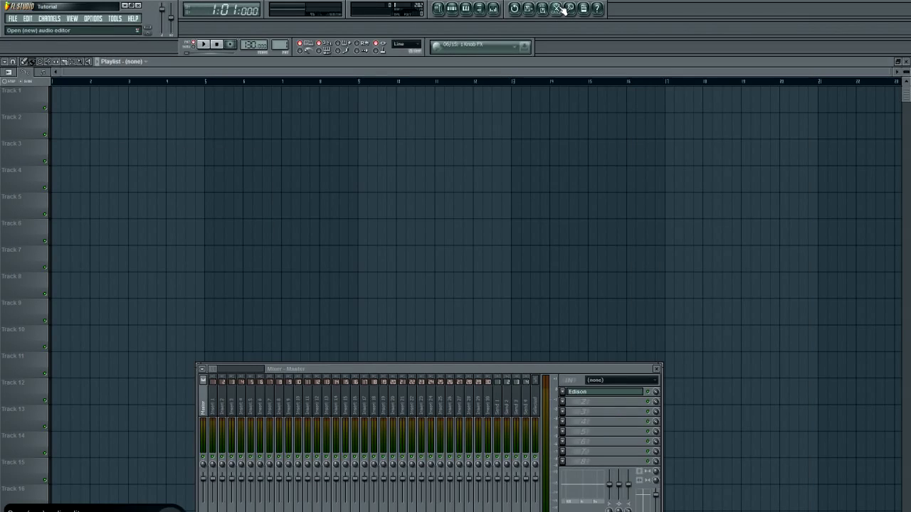
left_click(562, 8)
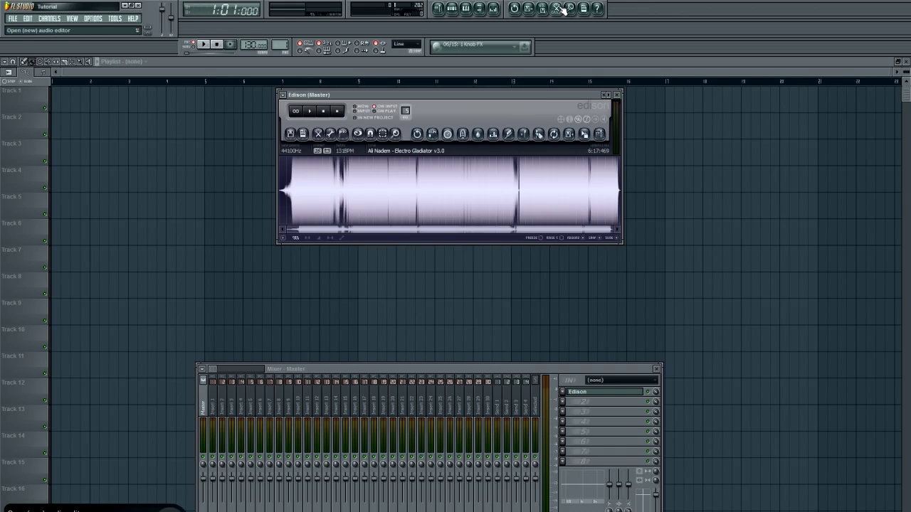
Select the full Electro Gladiator waveform in Edison and drag it onto Playlist Track 2.
left_click_drag(507, 367, 469, 251)
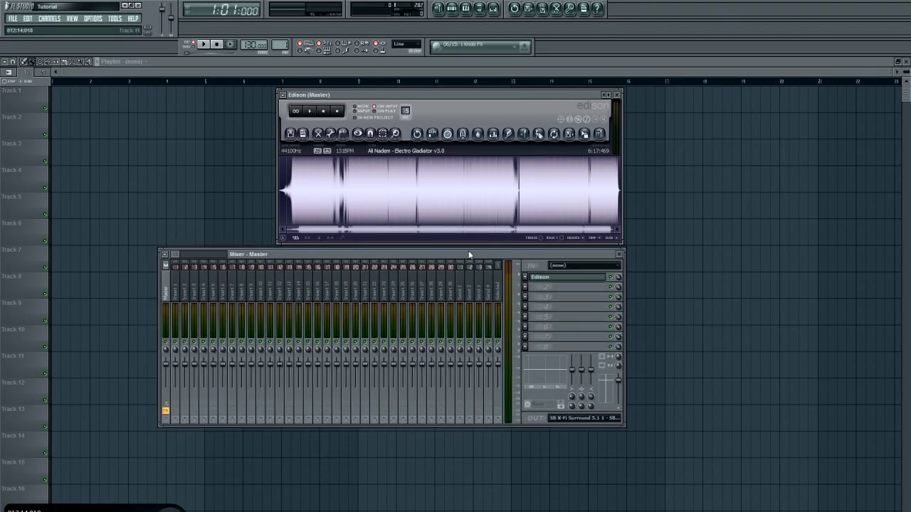
left_click_drag(341, 183, 604, 182)
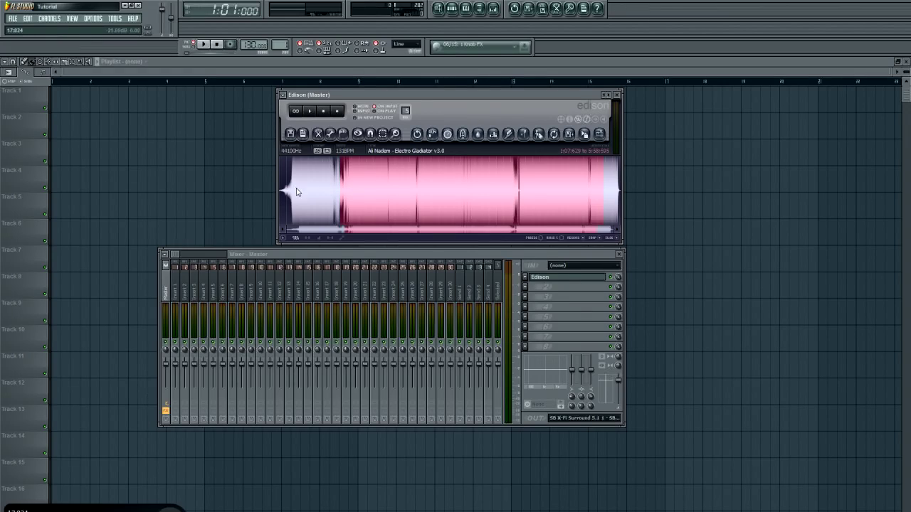
right_click(370, 189)
left_click_drag(437, 194, 222, 189)
left_click_drag(578, 193, 669, 190)
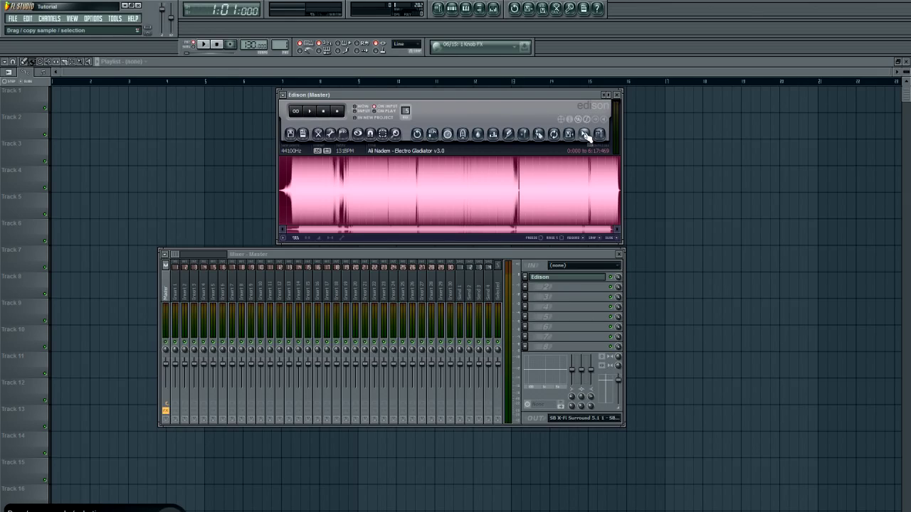
left_click_drag(585, 135, 158, 123)
Move the song clip to bar 1 of Track 2 and audition it around bars 8 and 16.
left_click_drag(241, 121, 135, 121)
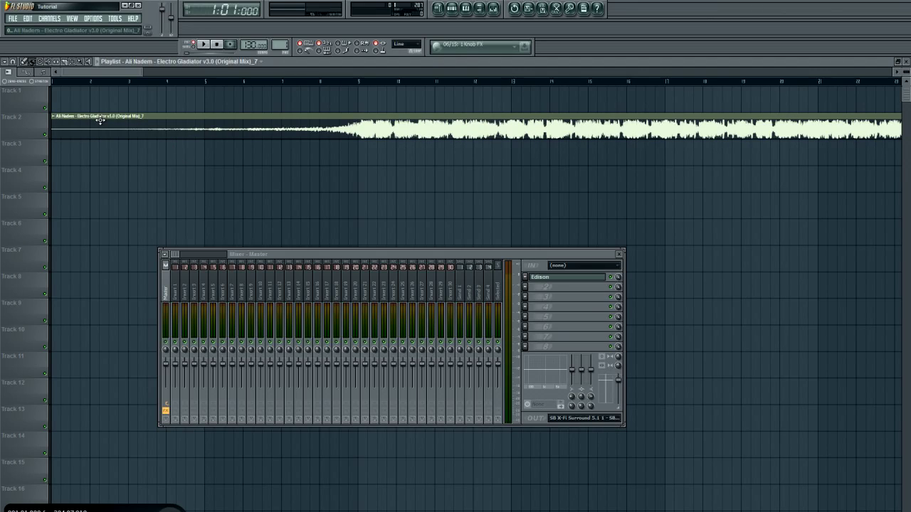
scroll(146, 72, "right", 2)
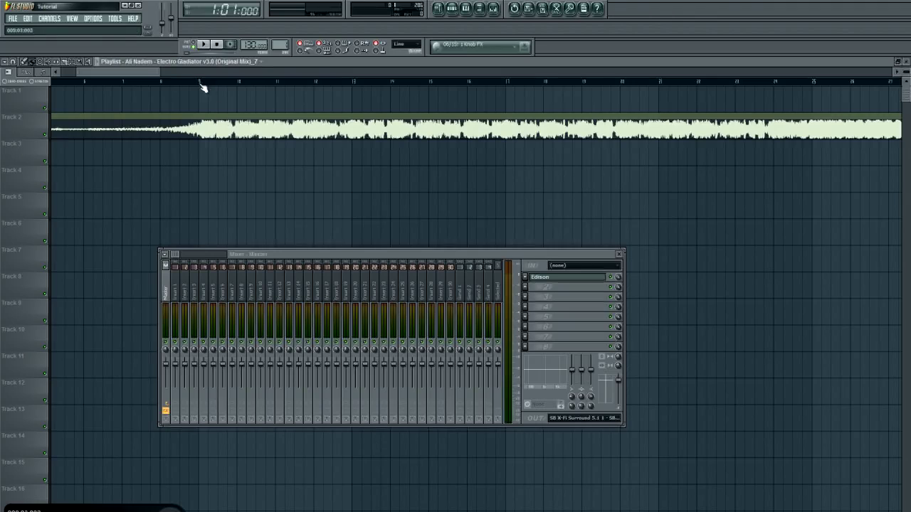
left_click(203, 45)
left_click(345, 81)
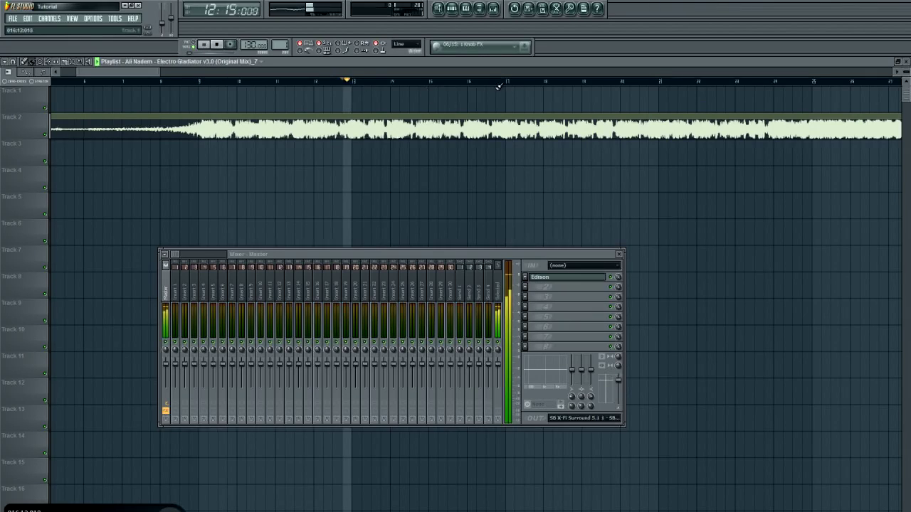
left_click(498, 81)
scroll(167, 72, "right", 5)
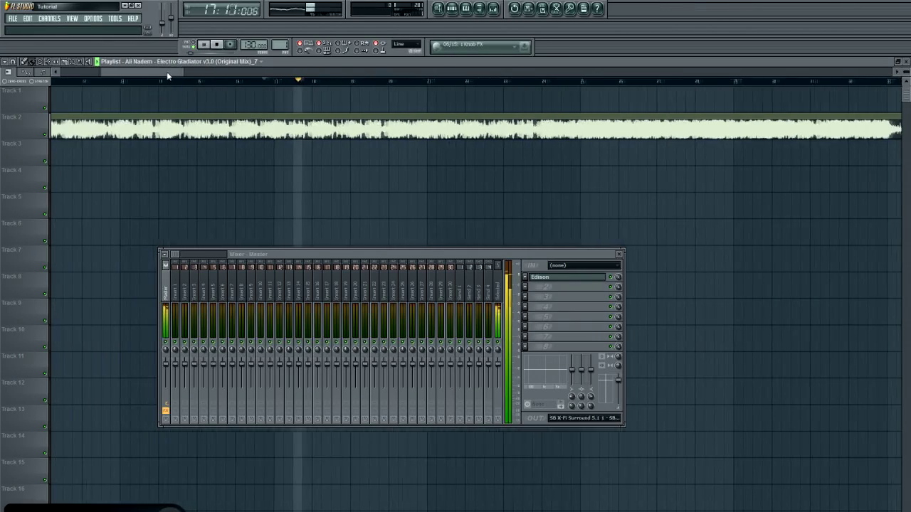
left_click(203, 45)
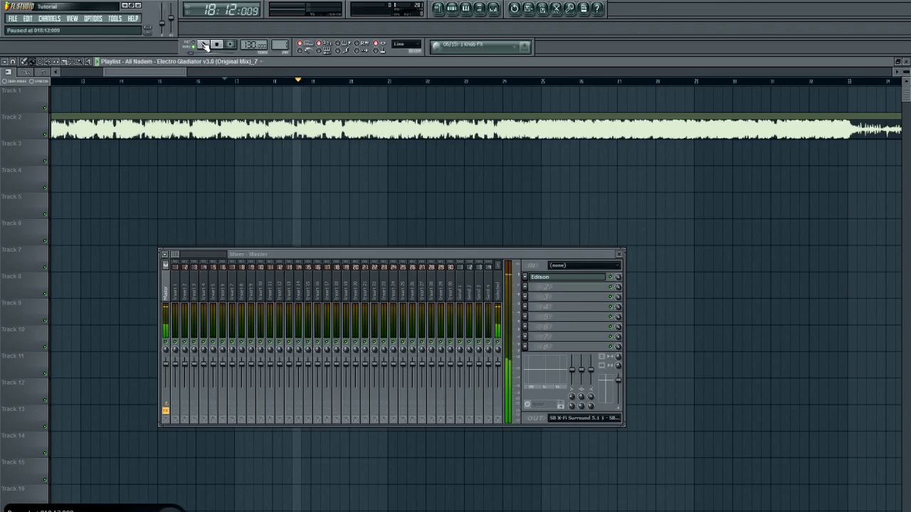
Zoom the Playlist out to show the whole clip and close the mixer.
scroll(152, 70, "left", 1)
scroll(152, 71, "left", 2)
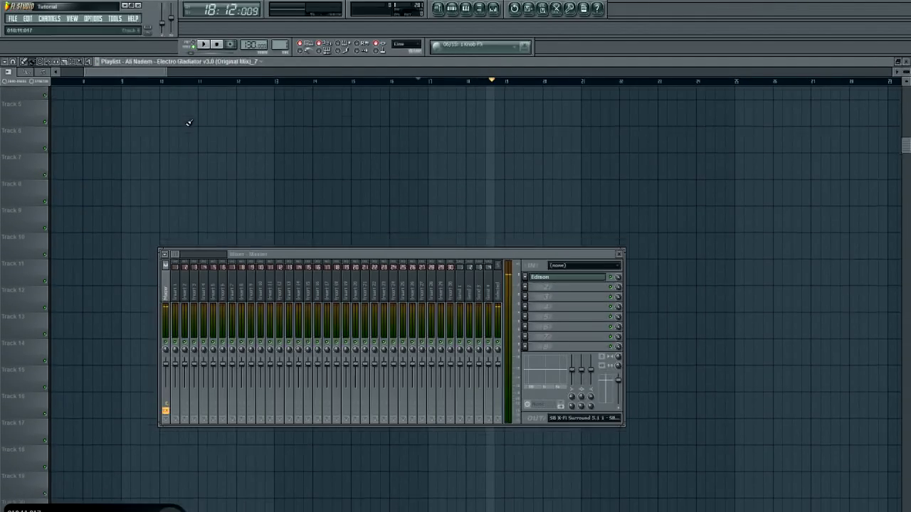
scroll(189, 126, "down", 3)
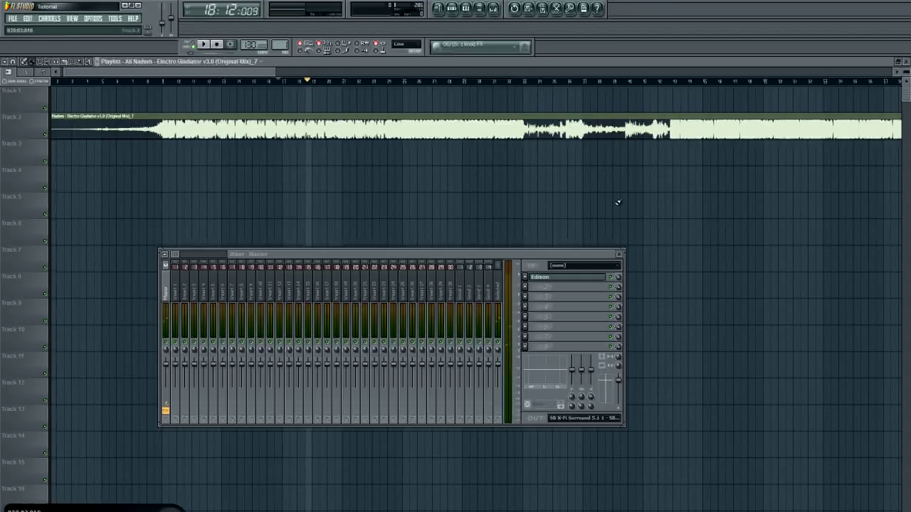
left_click(619, 254)
scroll(169, 65, "right", 1)
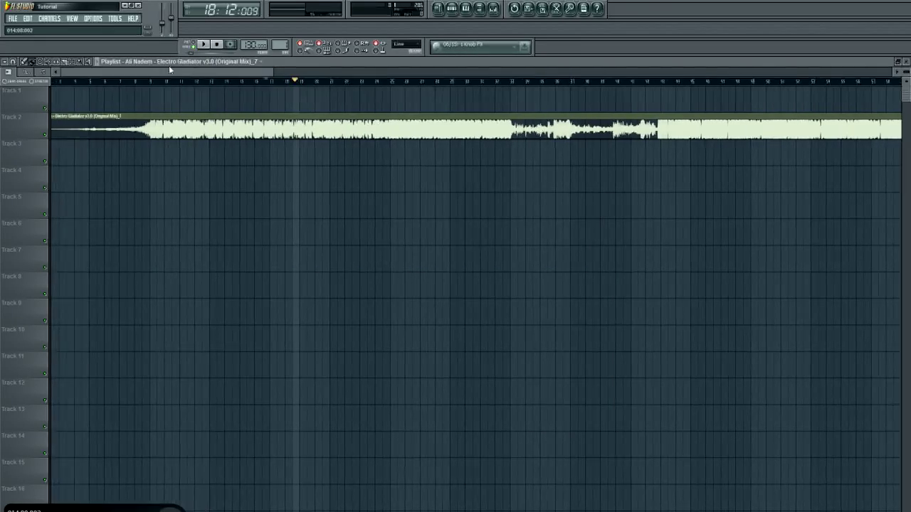
scroll(168, 65, "left", 2)
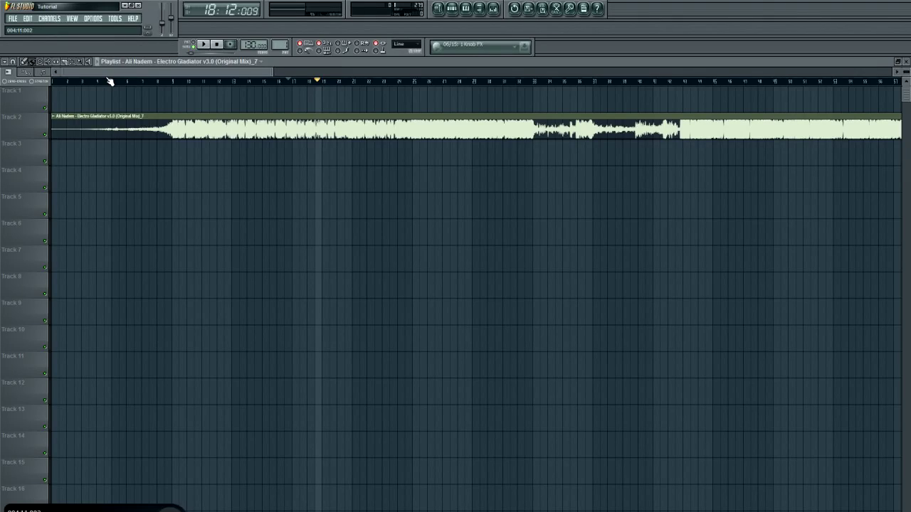
Detect the clip's tempo in the 75–150 BPM range (131 BPM) but keep the 129 BPM project tempo.
left_click(54, 117)
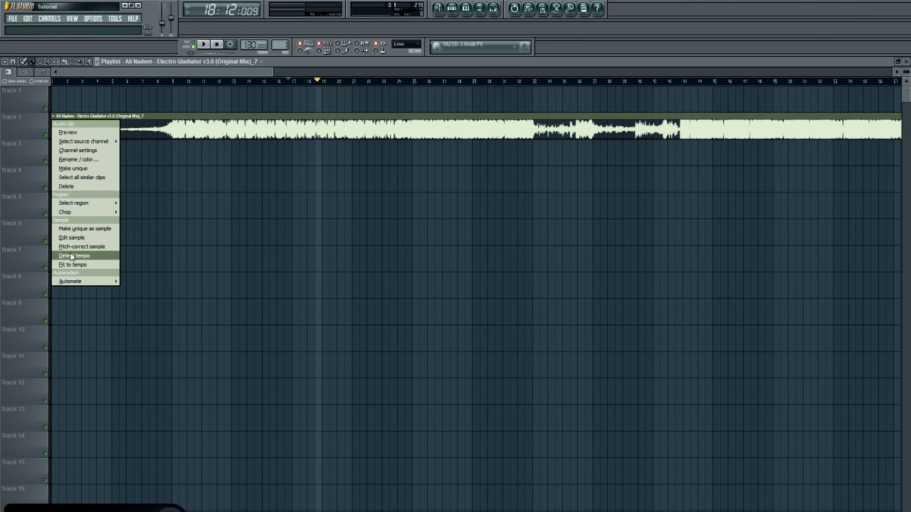
key("Escape")
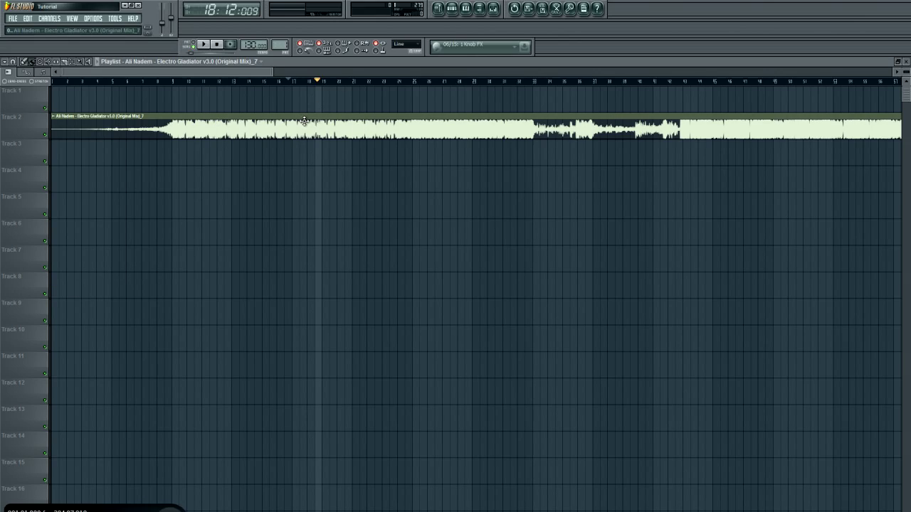
left_click(53, 117)
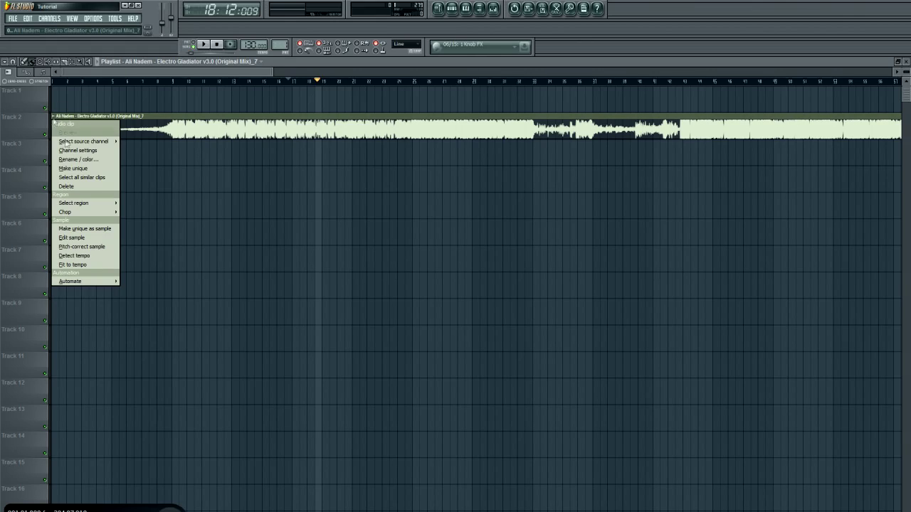
left_click(80, 258)
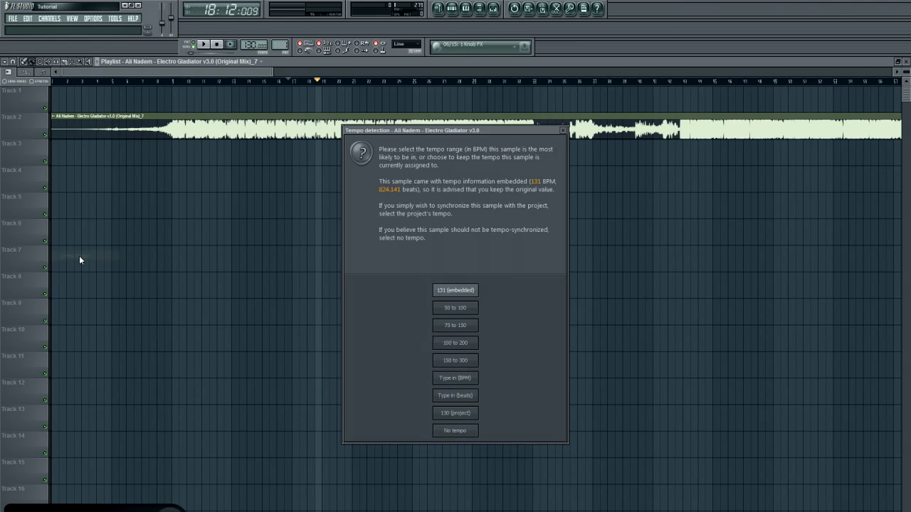
left_click(457, 327)
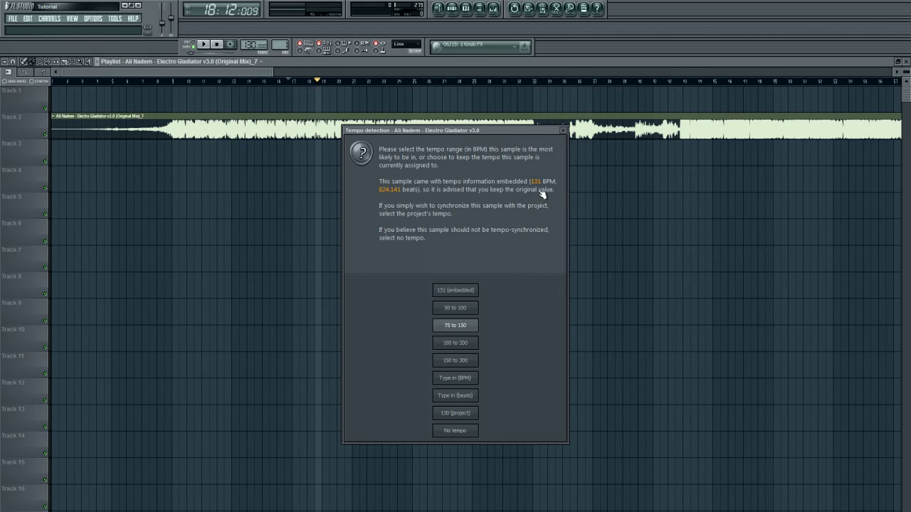
left_click(459, 327)
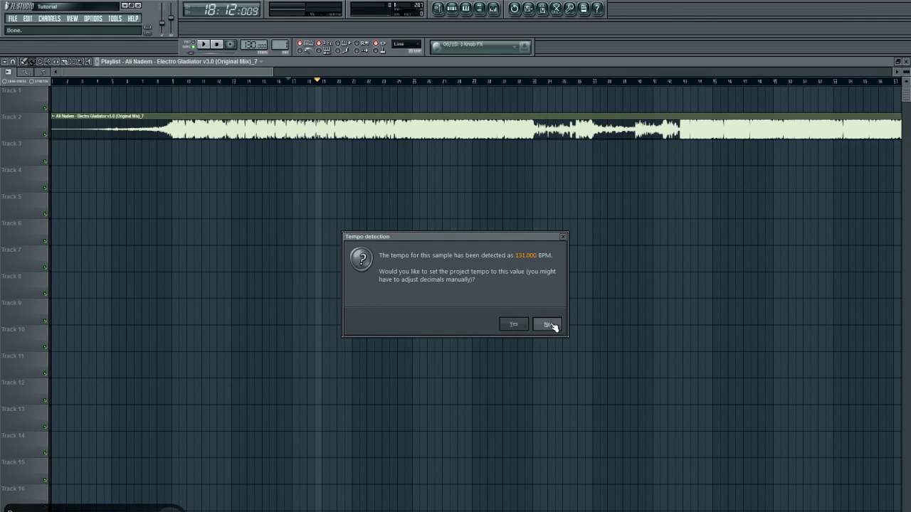
left_click(548, 325)
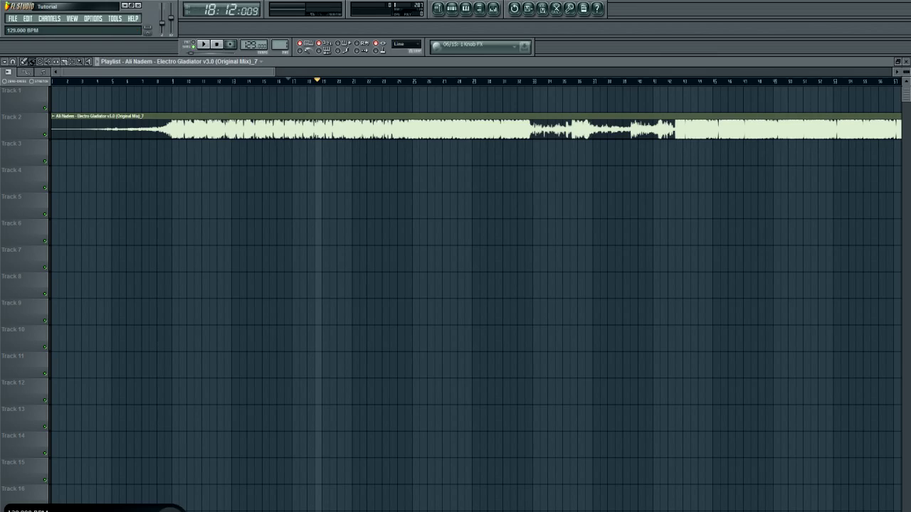
Apply Fit to tempo to the Electro Gladiator clip using the 75–150 BPM detection range.
scroll(254, 44, "up", 1)
scroll(254, 44, "down", 2)
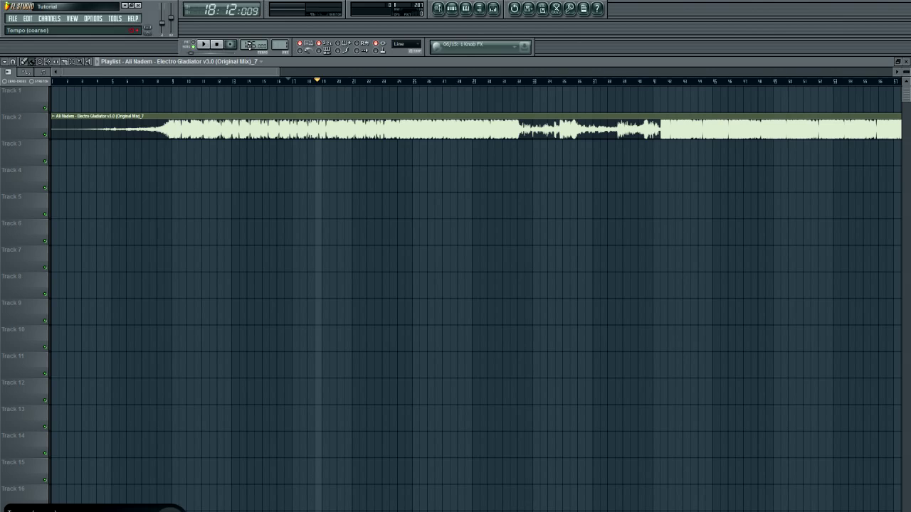
left_click(53, 117)
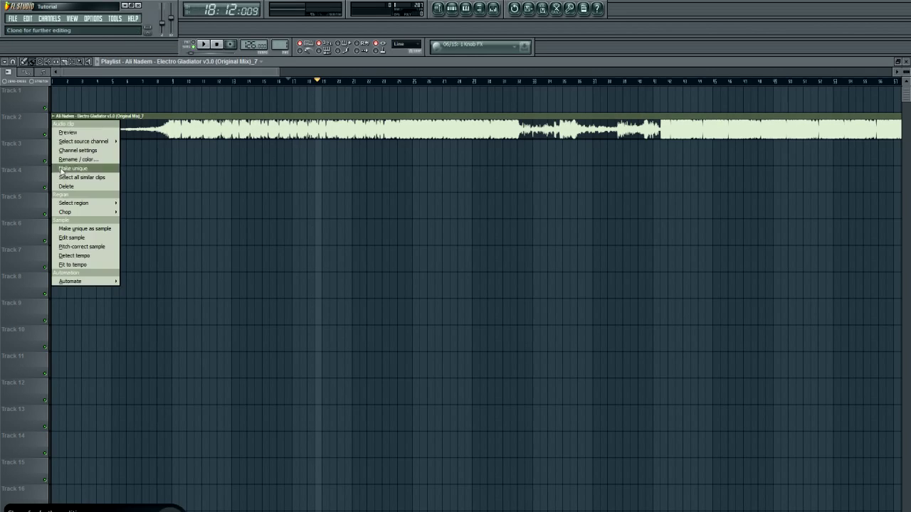
left_click(74, 264)
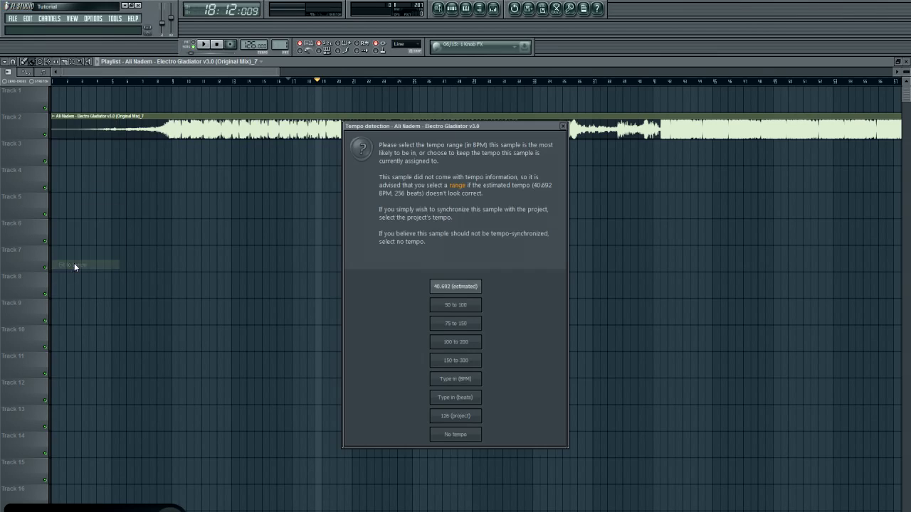
left_click(454, 324)
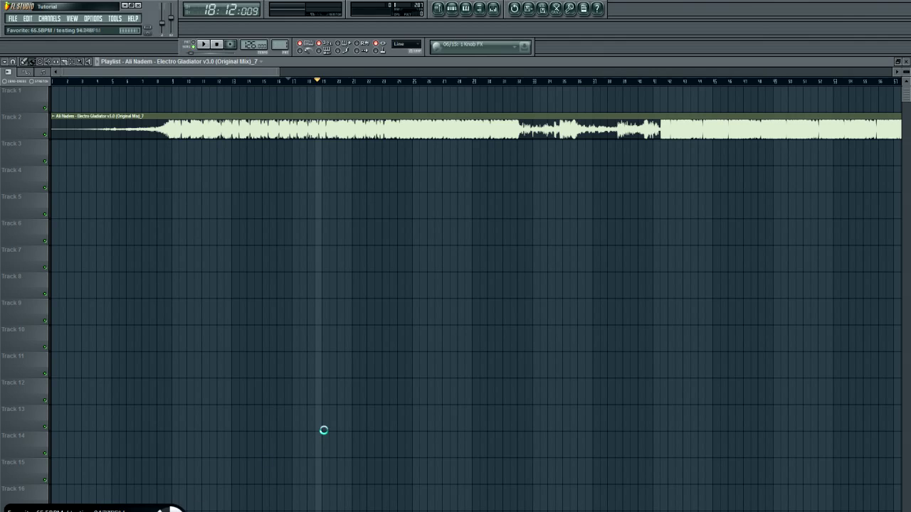
key("space")
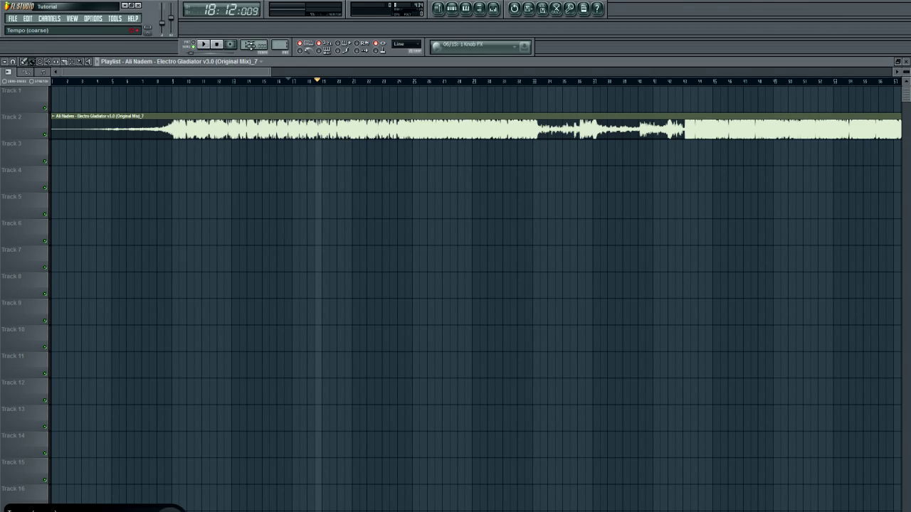
Raise the project tempo to 137 BPM and beyond, declining each restretch prompt.
mouse_move(250, 45)
left_mouse_down()
mouse_move(251, 32)
mouse_move(251, 45)
left_mouse_up()
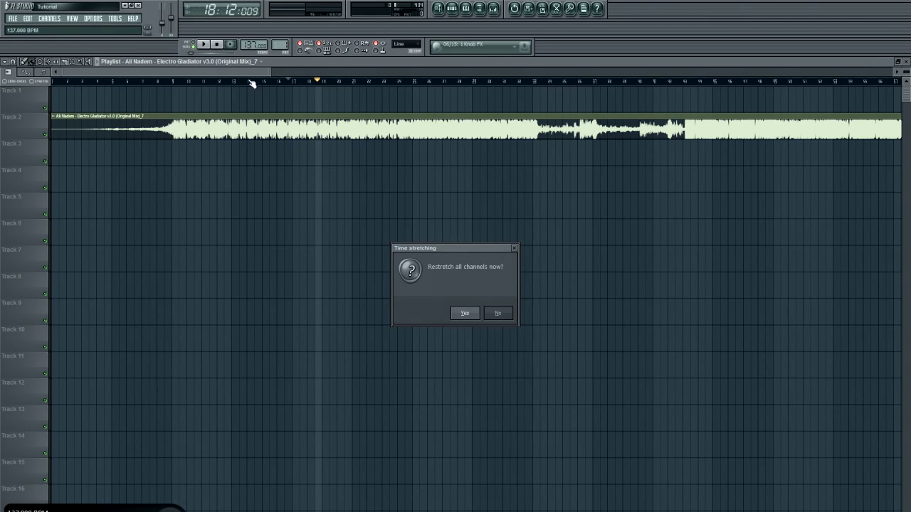
left_click(499, 314)
scroll(251, 45, "up", 1)
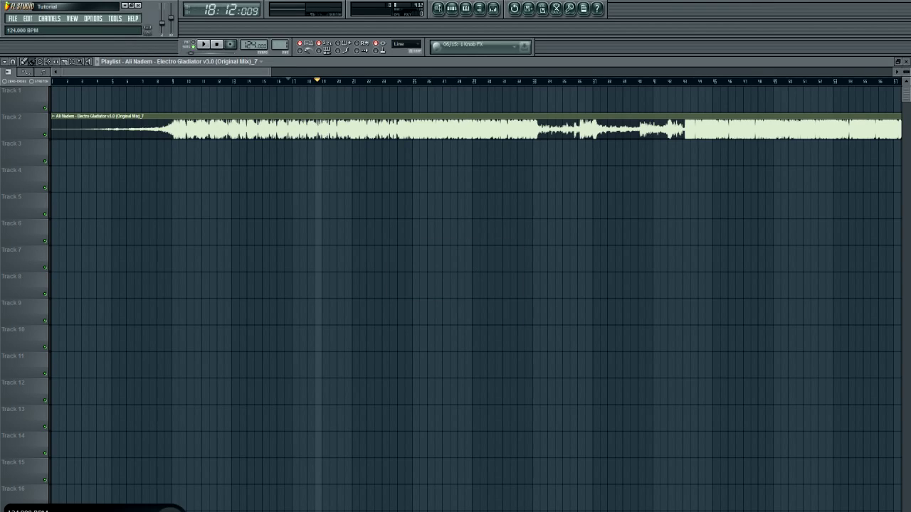
left_click(498, 314)
scroll(250, 45, "up", 1)
left_click(499, 314)
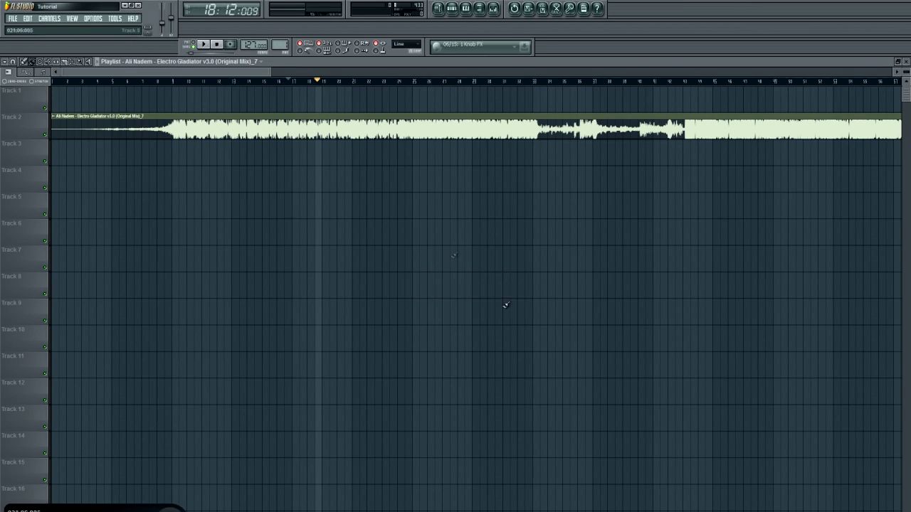
Delete the song clip, undo to restore it, and set the song position at bar 9.
right_click(281, 122)
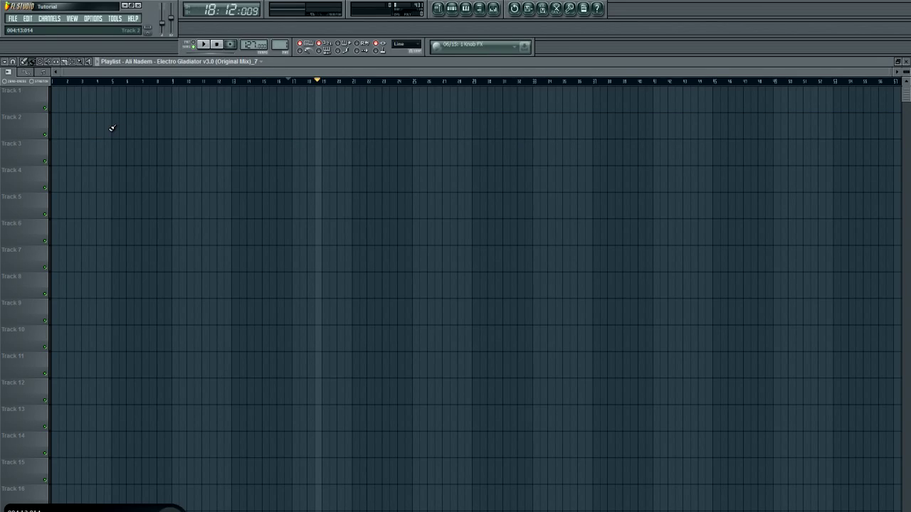
key("ctrl+z")
left_click(172, 81)
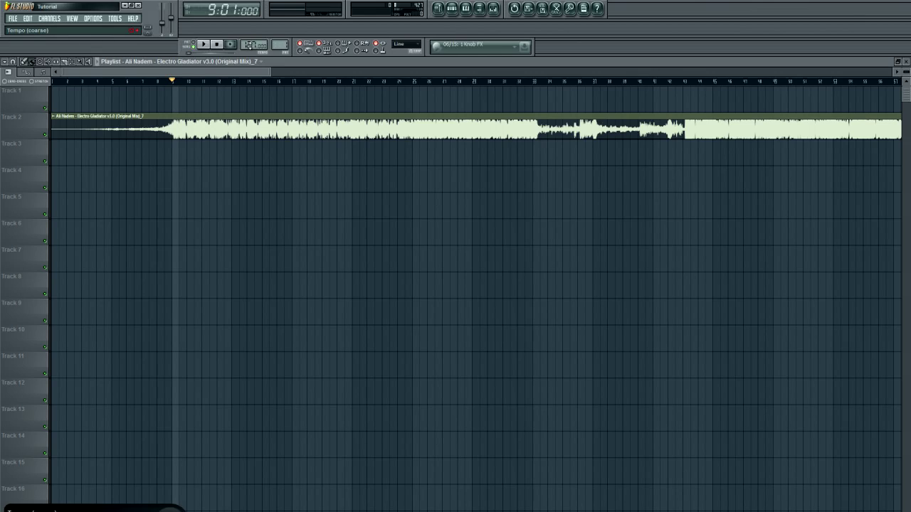
Scroll the Playlist right and set the song position at bar 146.
right_click(251, 45)
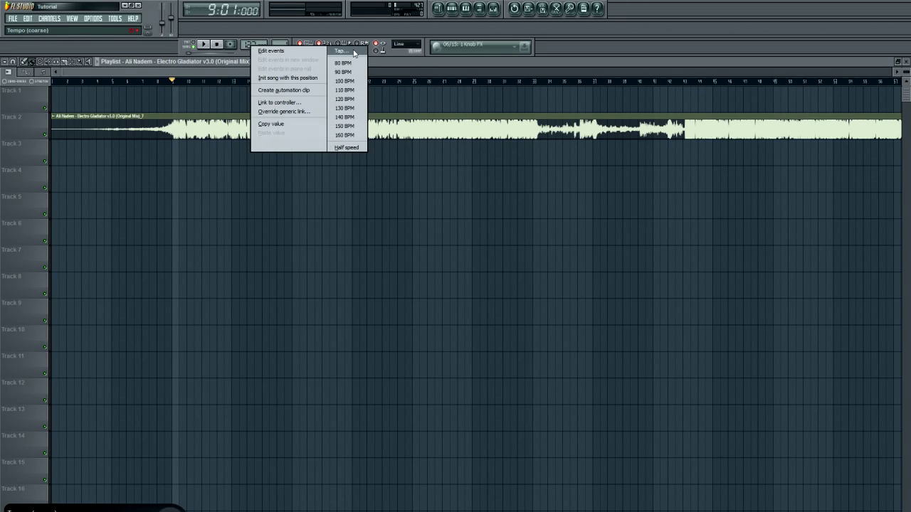
left_click(414, 58)
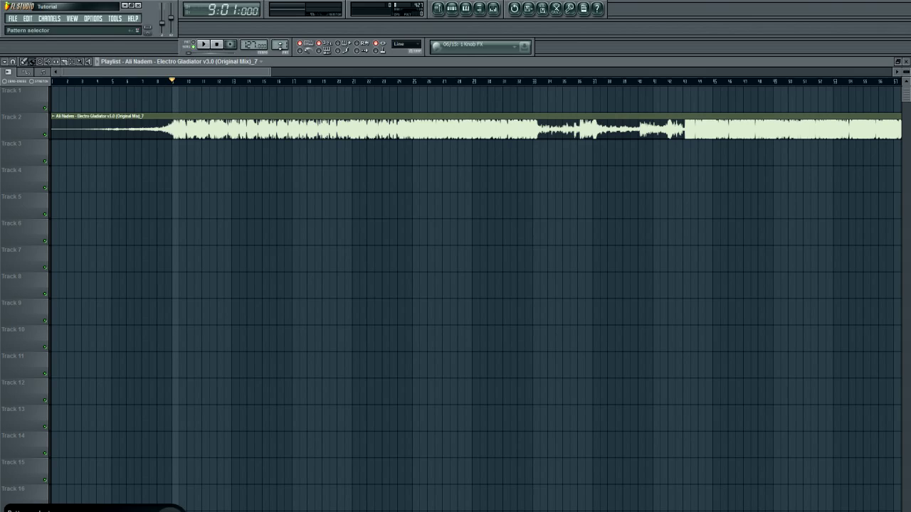
right_click(250, 44)
left_click(402, 62)
left_click_drag(242, 72, 690, 101)
left_click(332, 81)
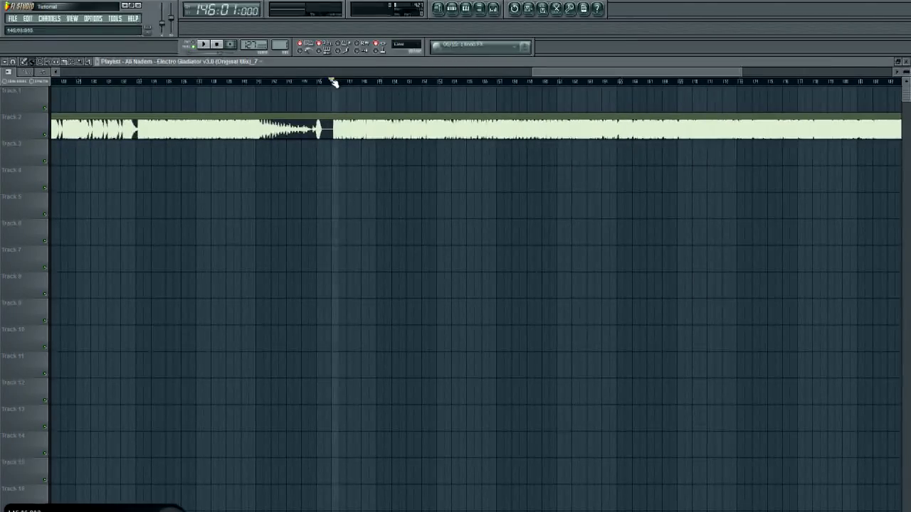
Play from bar 146, open and close the tap tempo window, pause, and return to bar 146.
left_click(202, 44)
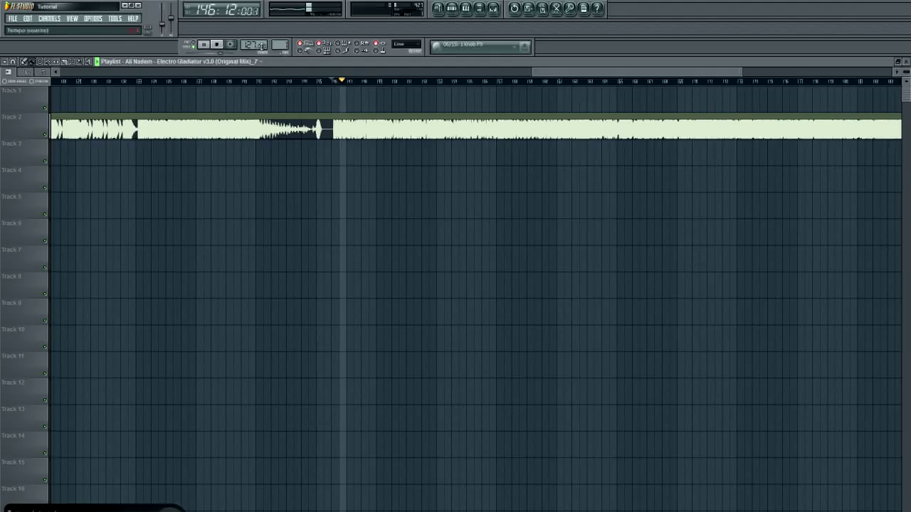
right_click(254, 46)
left_click(340, 52)
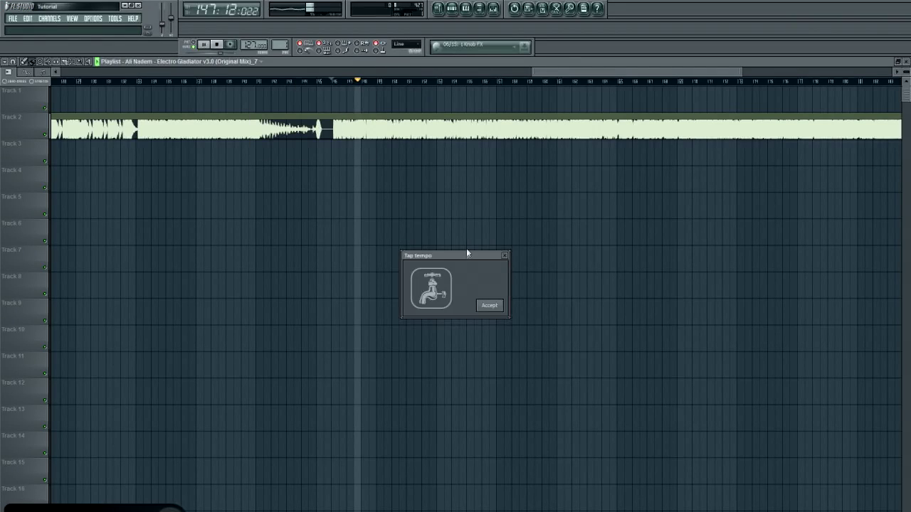
left_click_drag(466, 249, 398, 150)
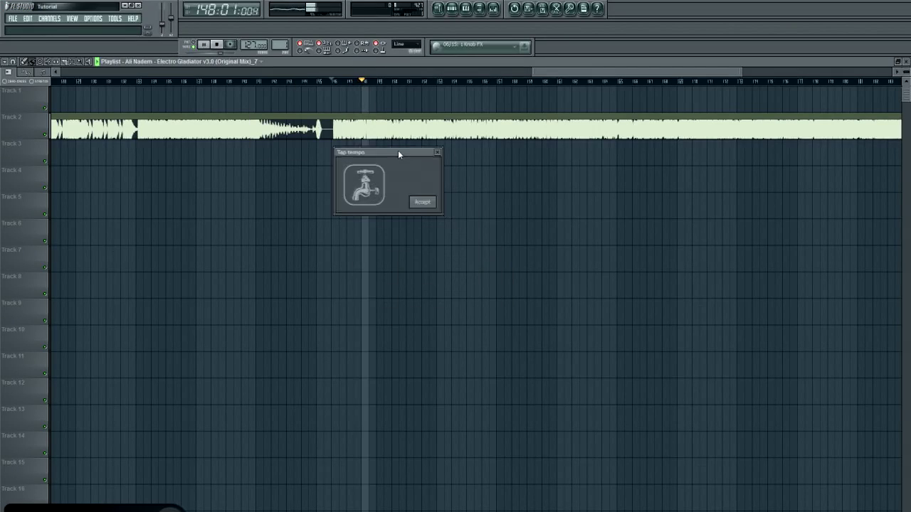
left_click(437, 149)
left_click(204, 44)
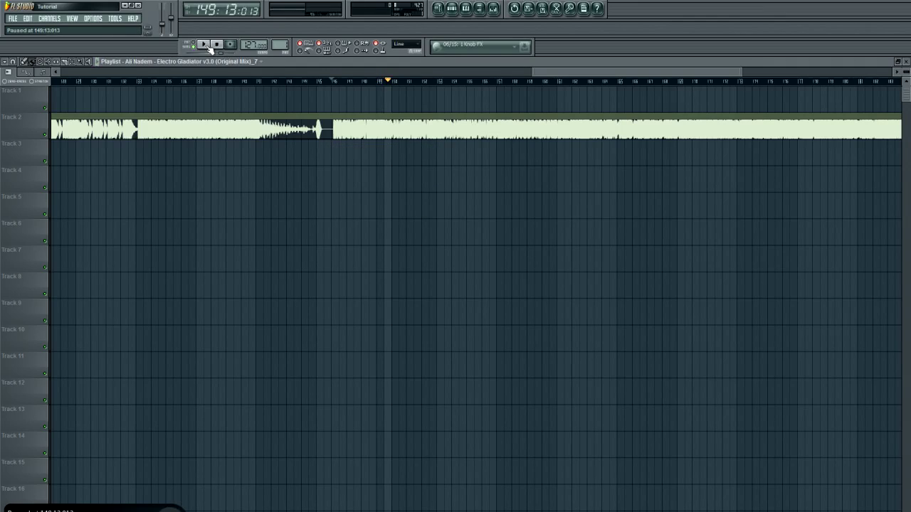
left_click(338, 81)
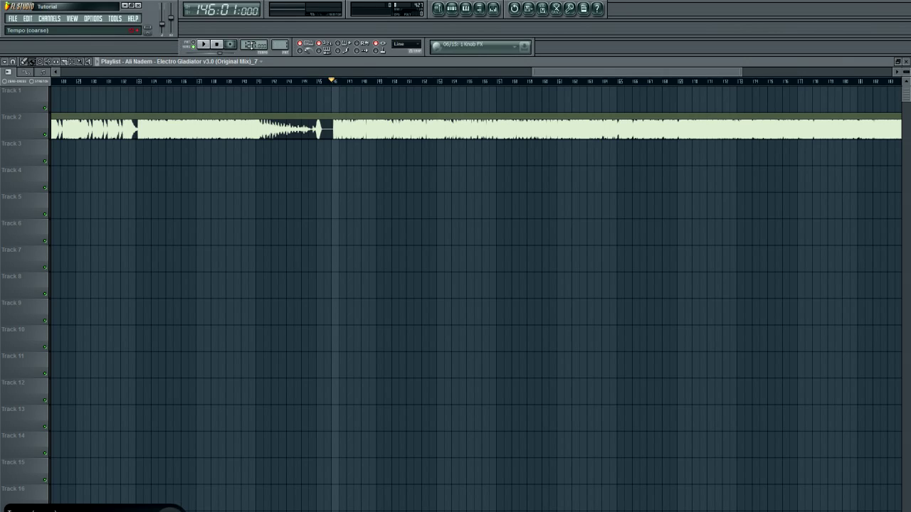
right_click(254, 45)
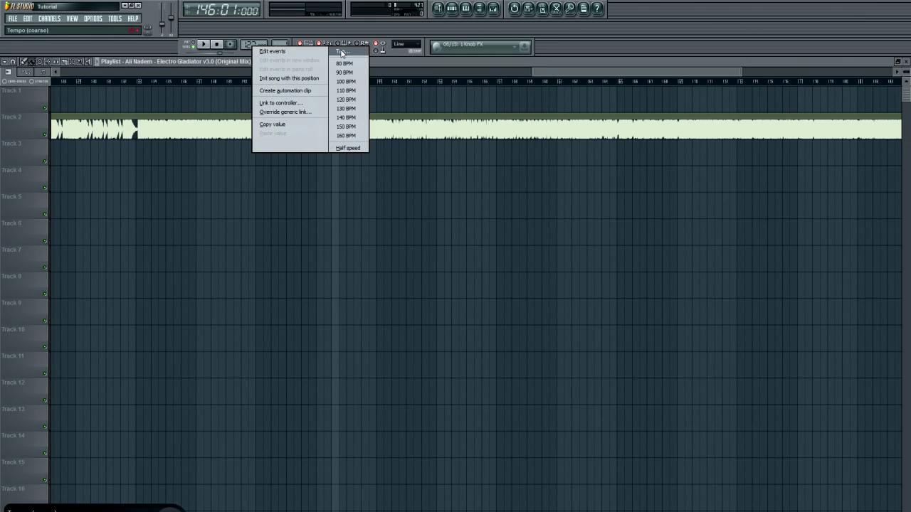
left_click(342, 54)
left_click(341, 54)
left_click(342, 54)
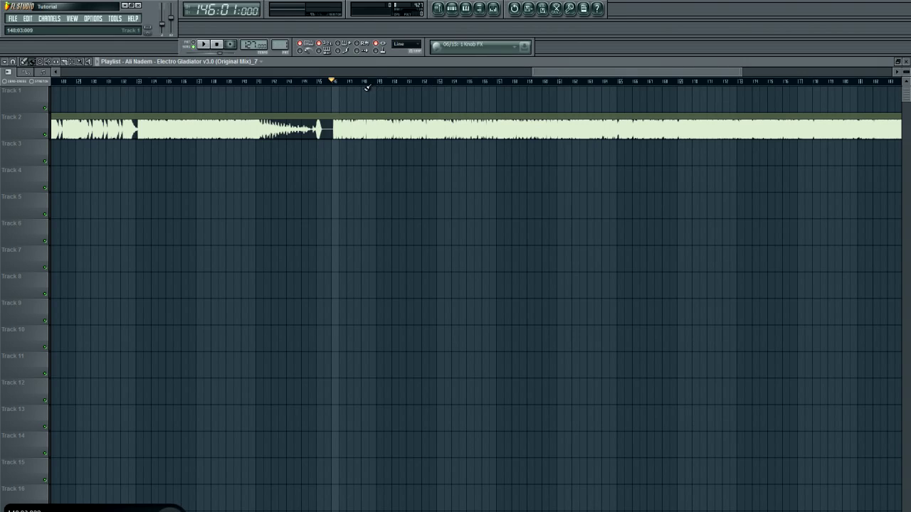
left_click_drag(334, 84, 496, 86)
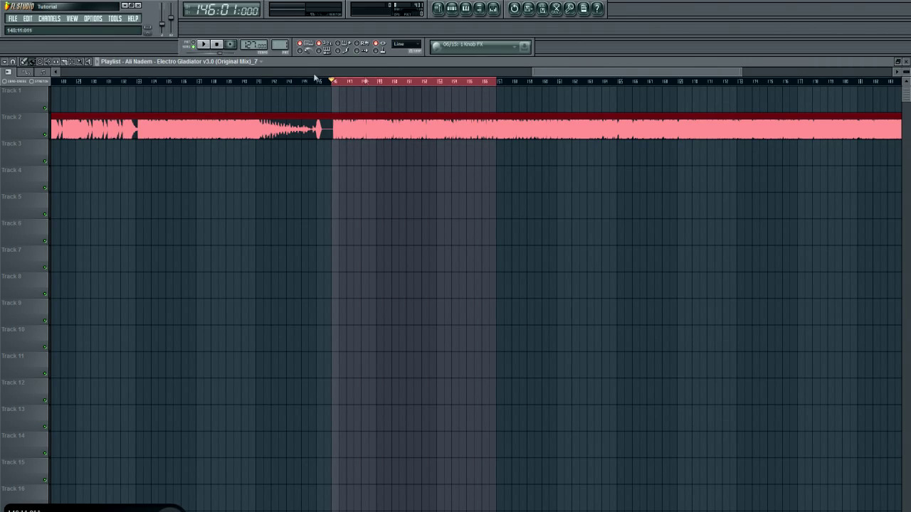
right_click(250, 45)
right_click(249, 45)
right_click(249, 46)
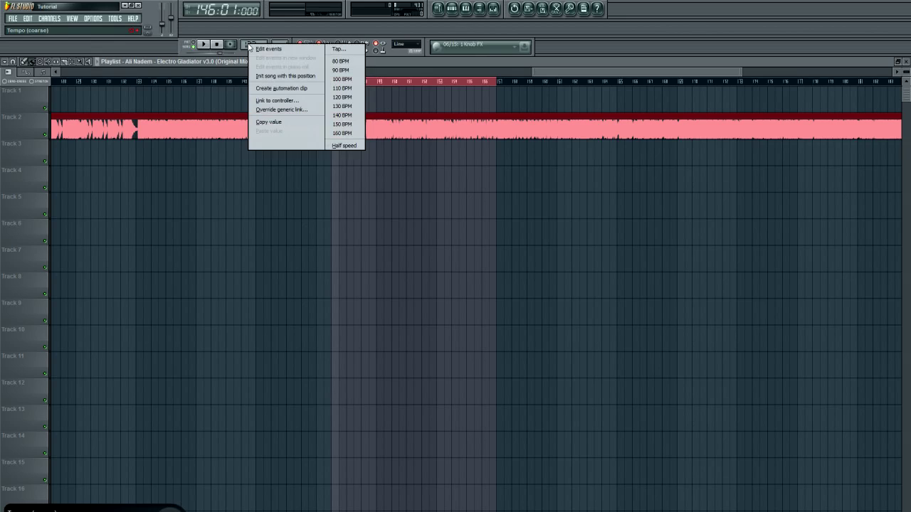
left_click(343, 49)
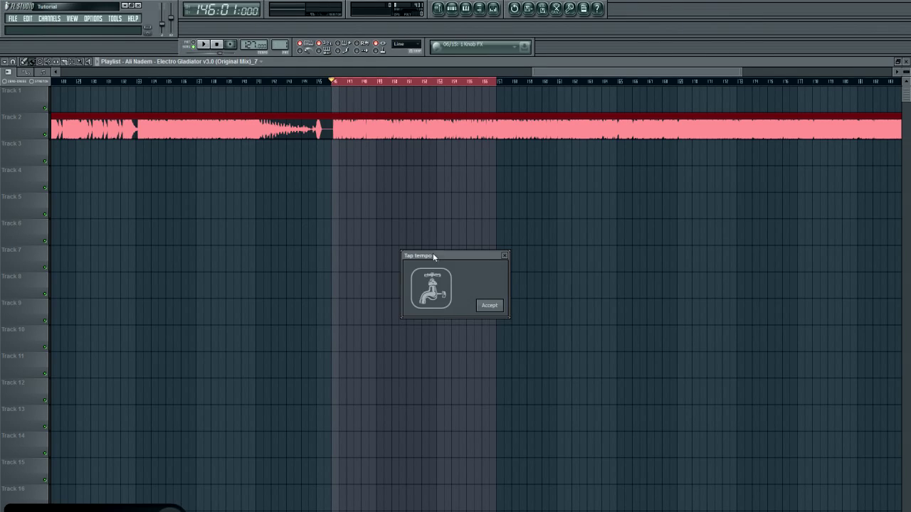
left_click_drag(433, 257, 366, 149)
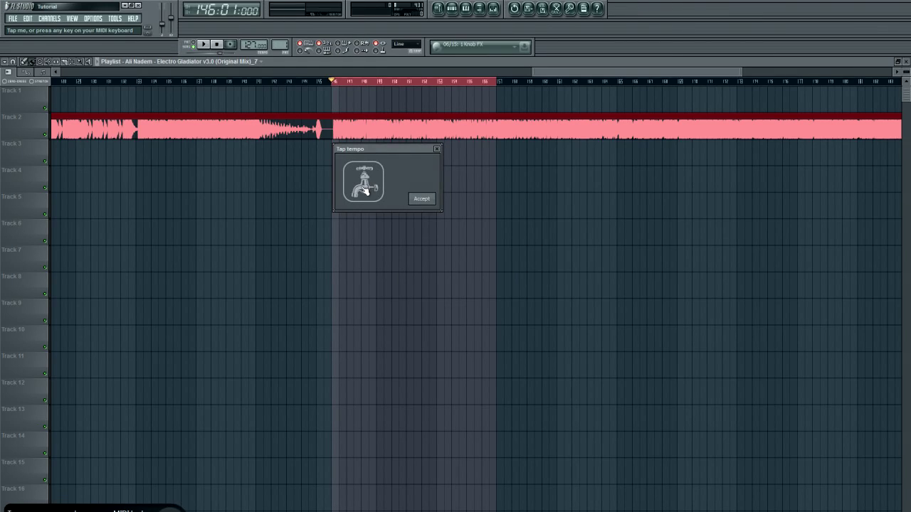
left_click(365, 189)
left_click(365, 190)
left_click(364, 190)
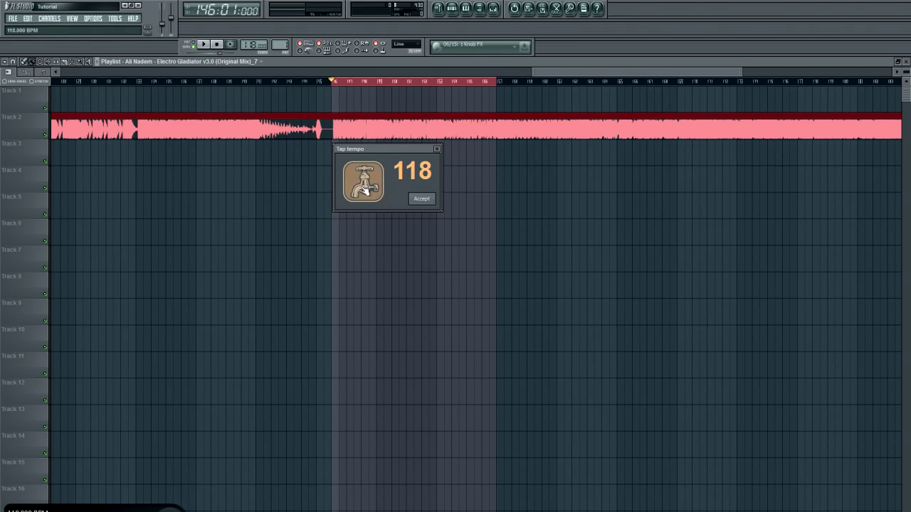
left_click(365, 190)
left_click(365, 189)
left_click(365, 190)
left_click(364, 190)
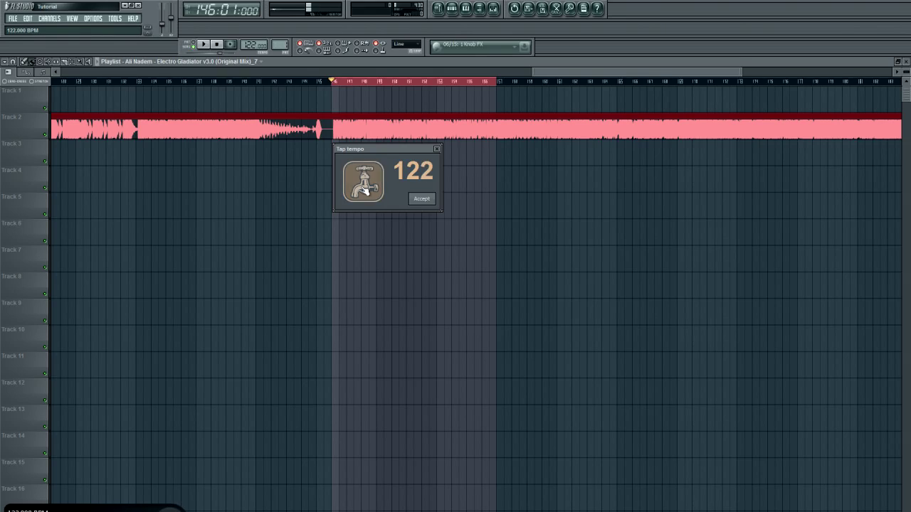
left_click(364, 190)
left_click(364, 189)
left_click(364, 189)
left_click(364, 190)
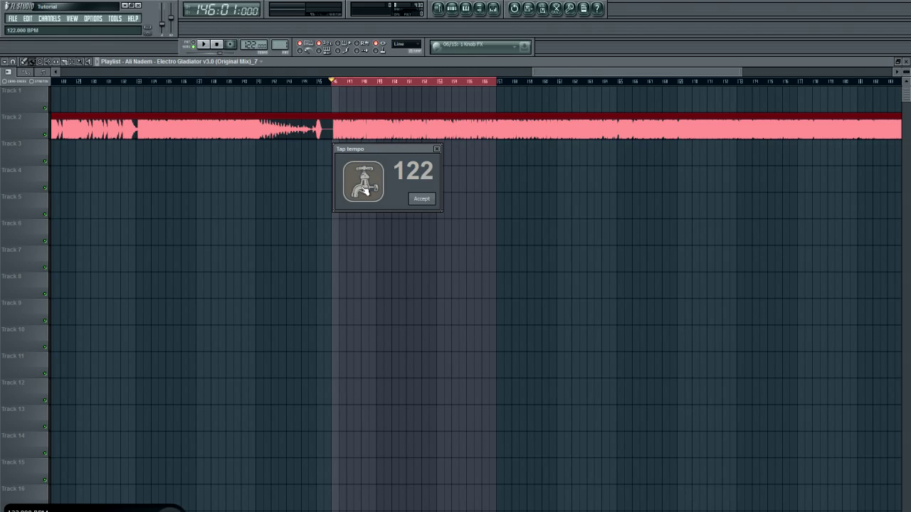
left_click(364, 189)
left_click(364, 189)
left_click(364, 189)
left_click(364, 189)
left_click(365, 189)
left_click(364, 189)
left_click(365, 189)
left_click(436, 149)
left_click(212, 44)
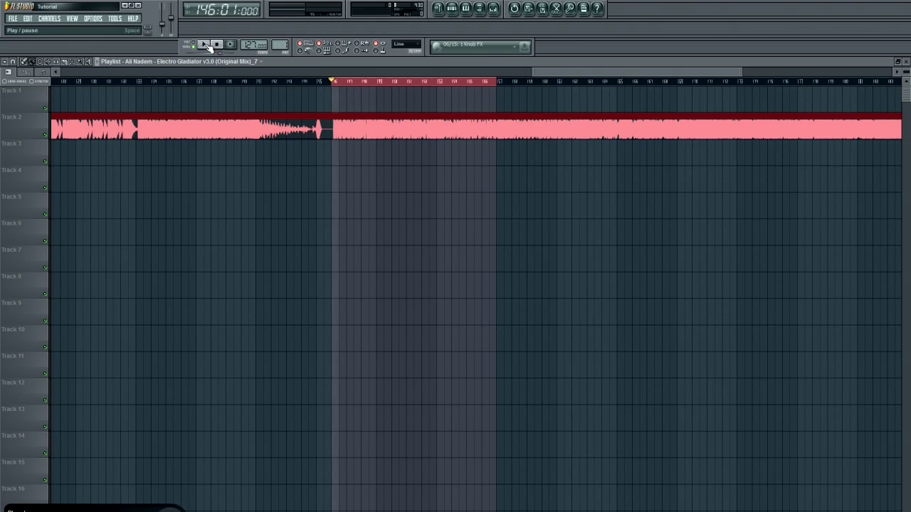
Tap along to the playing song's beat in the tap tempo tool, measuring 127 BPM.
right_click(255, 45)
left_click(284, 118)
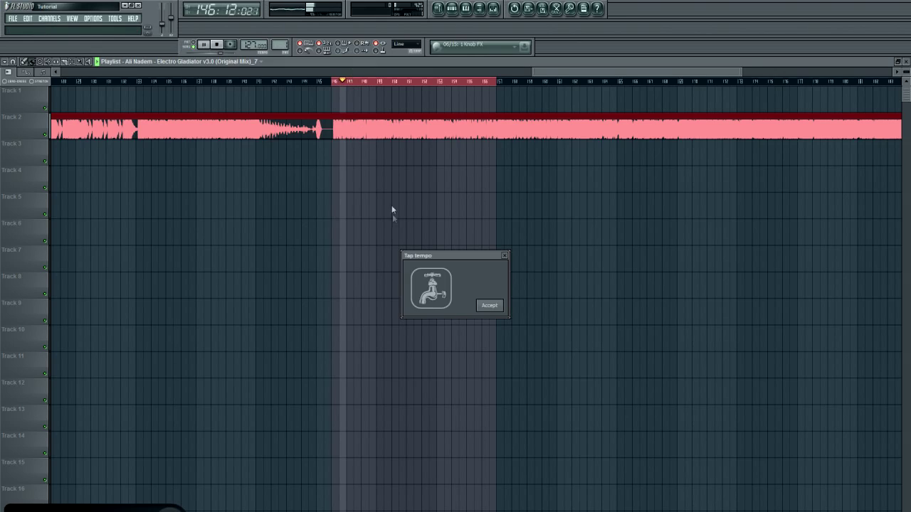
left_click(434, 278)
left_click(434, 277)
left_click(435, 277)
left_click(434, 278)
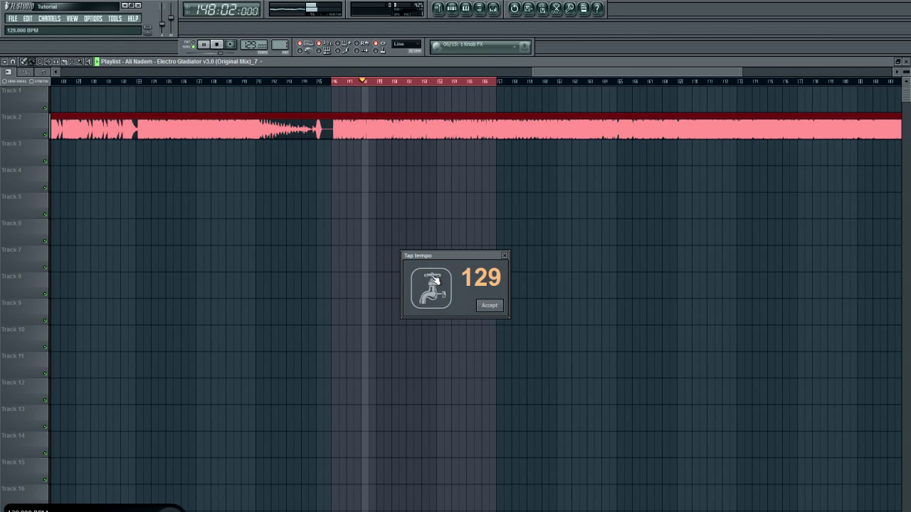
left_click(434, 279)
left_click(434, 279)
left_click(434, 279)
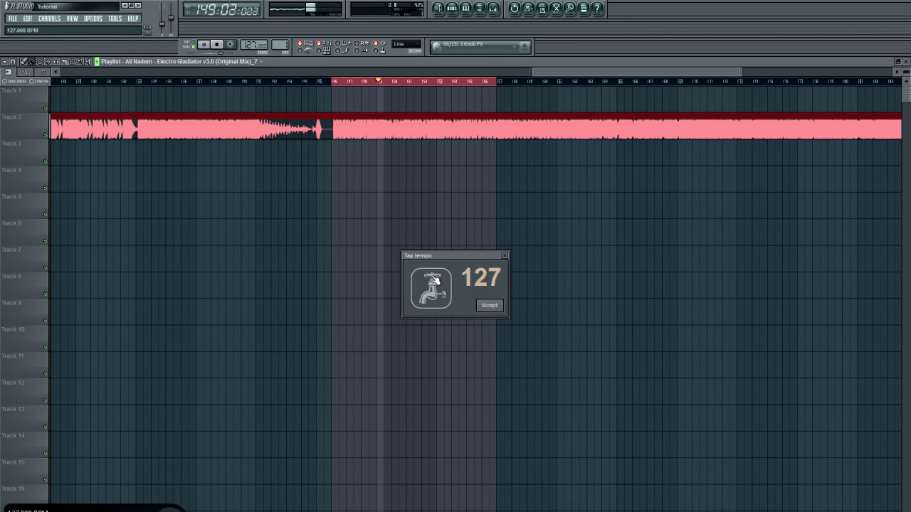
left_click(434, 279)
left_click(434, 278)
left_click(434, 279)
left_click(434, 279)
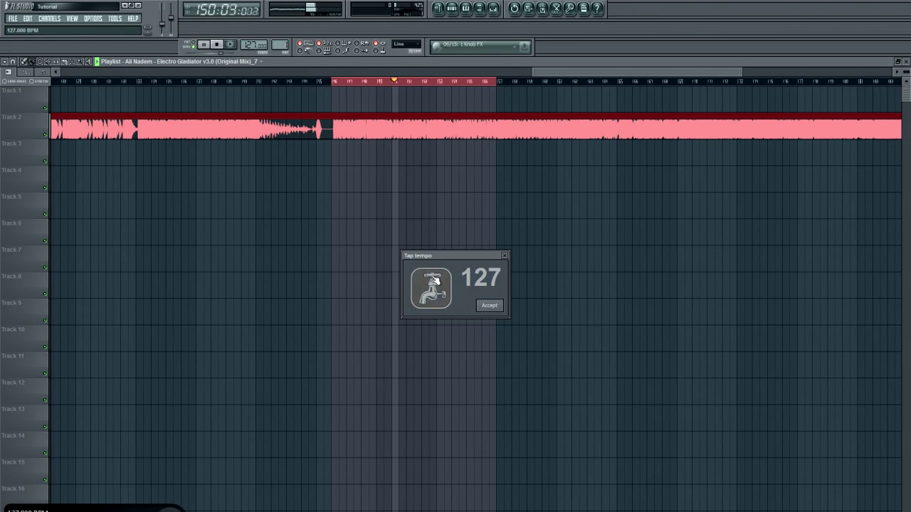
left_click(434, 279)
left_click(434, 279)
left_click(434, 279)
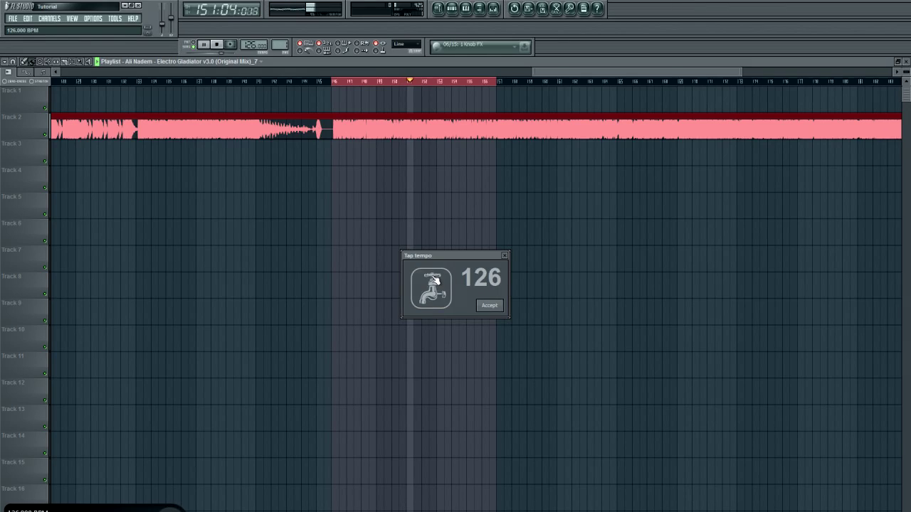
left_click(434, 279)
left_click(434, 279)
left_click(434, 279)
left_click(436, 280)
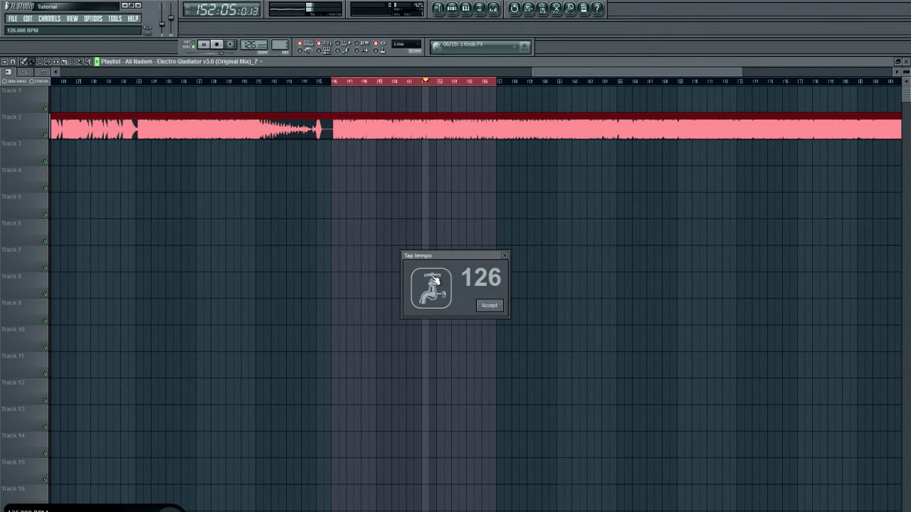
left_click(436, 280)
left_click(436, 280)
left_click(435, 279)
left_click(435, 280)
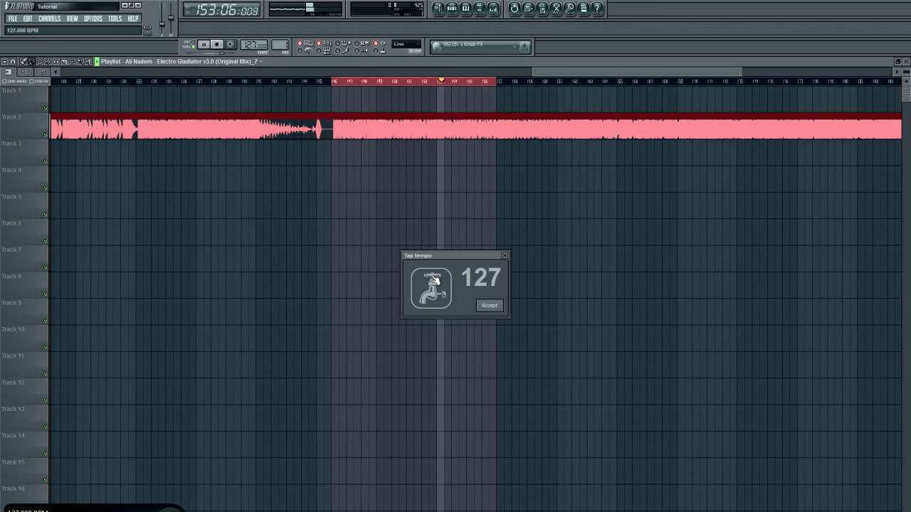
left_click(436, 279)
left_click(435, 280)
left_click(436, 279)
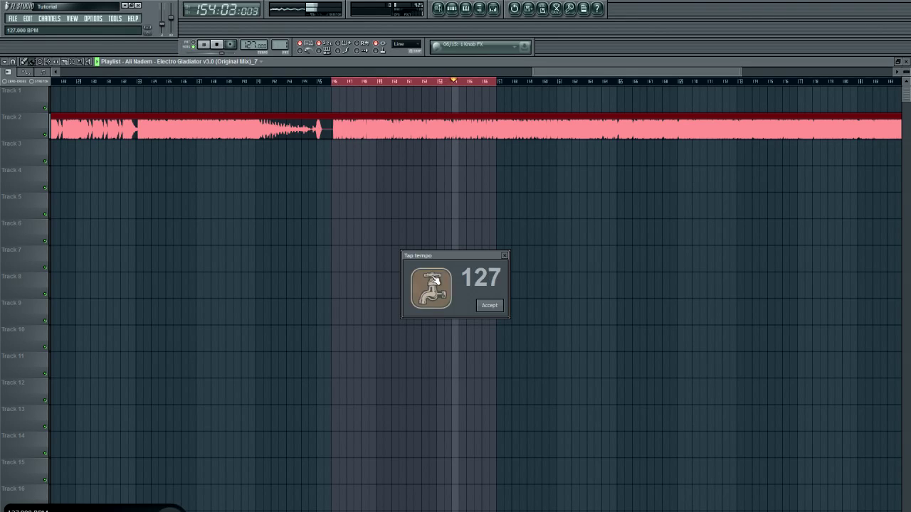
Accept 127 BPM as the project tempo and stop playback.
left_click(489, 306)
left_click(498, 313)
key("space")
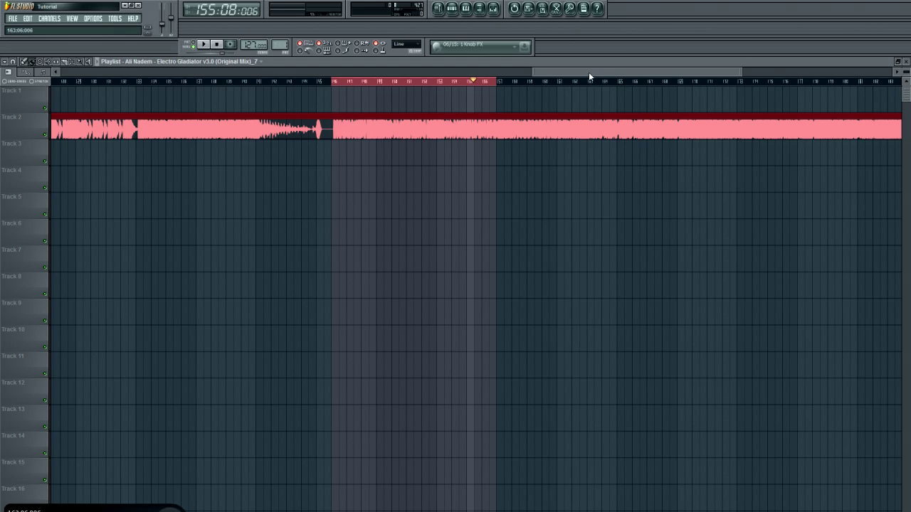
left_click_drag(589, 72, 558, 71)
Reset the playhead, open the clip in Edison, and drag a fresh copy onto Track 3 at bar 1.
left_click(434, 81)
left_click(438, 82)
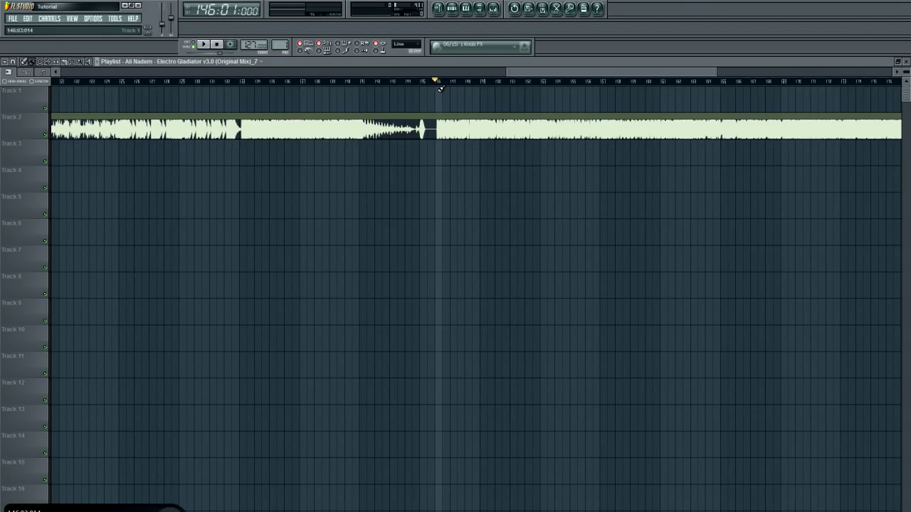
right_click(465, 123)
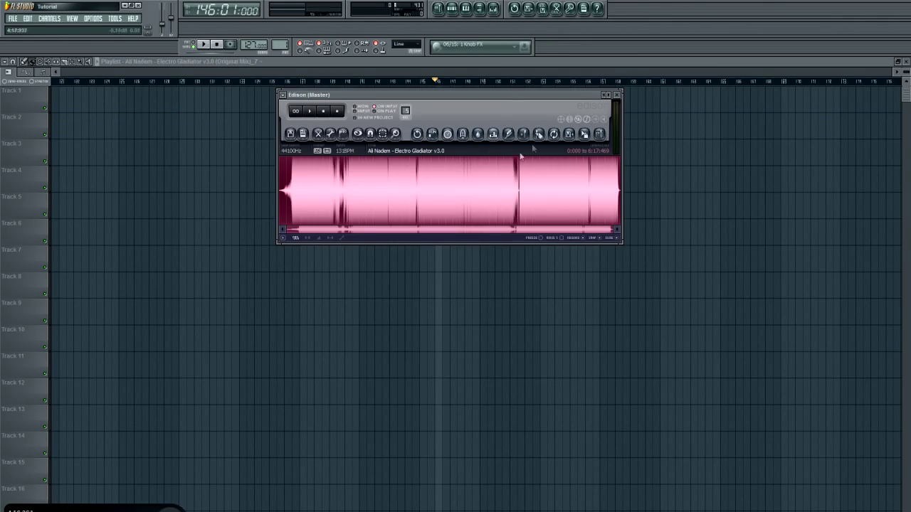
left_click_drag(533, 148, 128, 150)
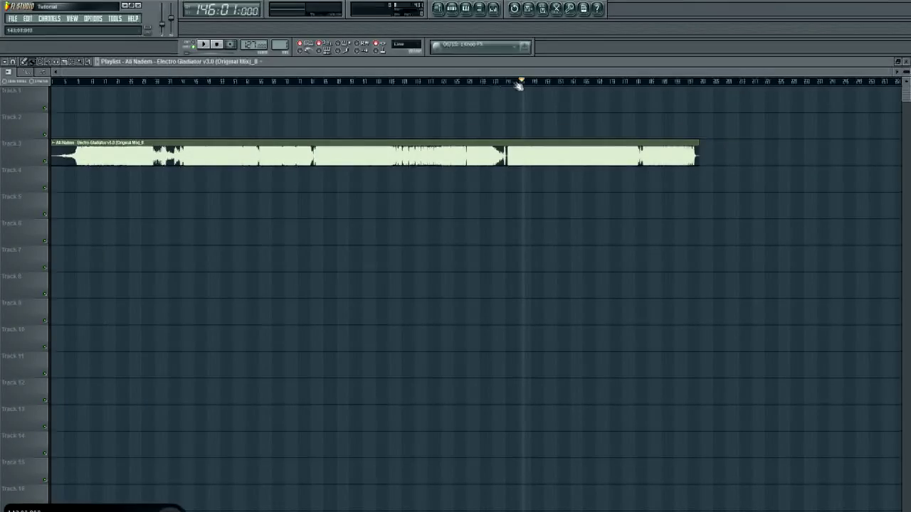
scroll(525, 103, "up", 3)
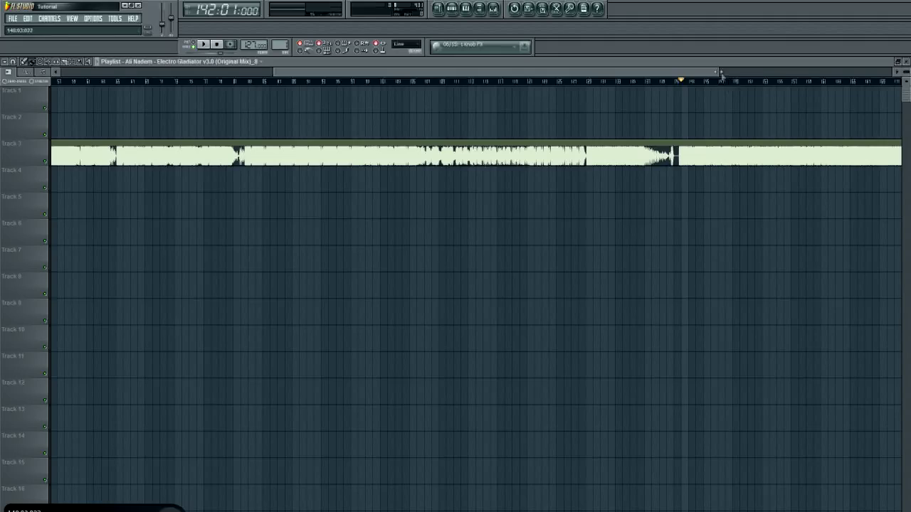
left_click_drag(717, 73, 763, 73)
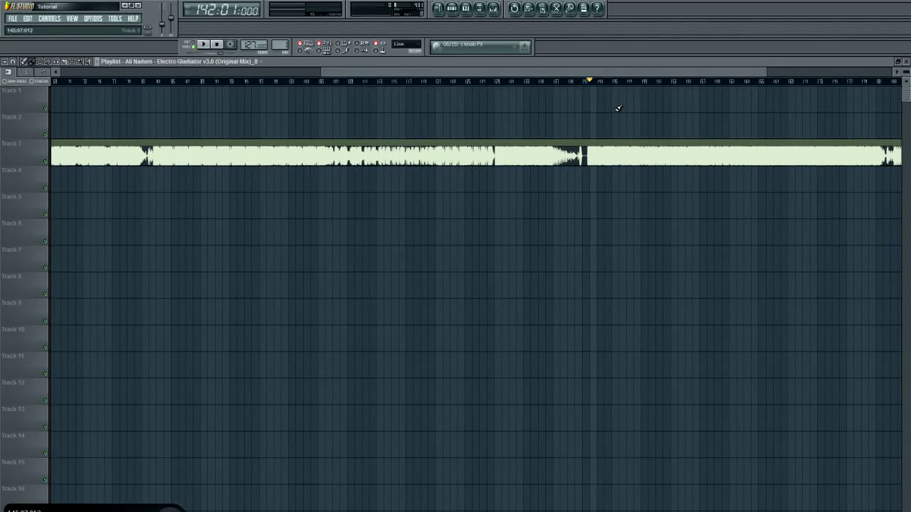
left_click_drag(498, 72, 232, 72)
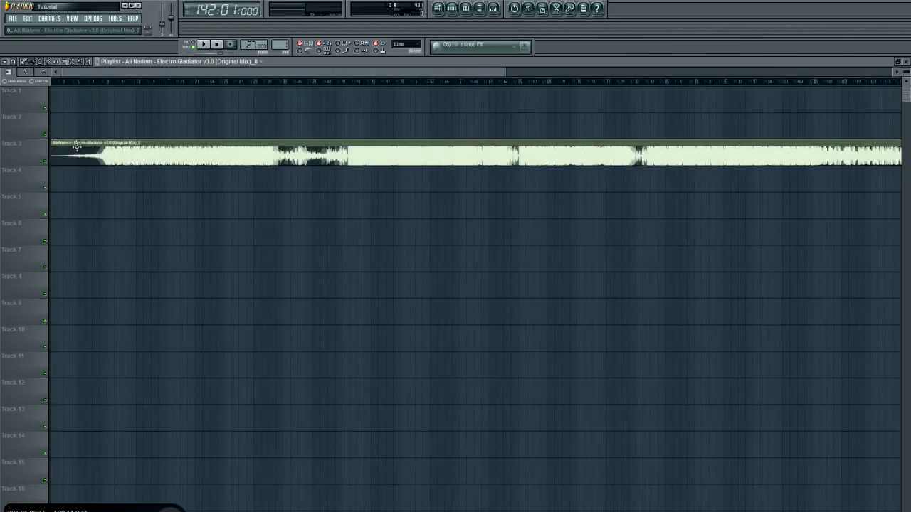
Fit the Track 3 Electro Gladiator clip to tempo, typing in 1516 as its original BPM.
left_click(54, 142)
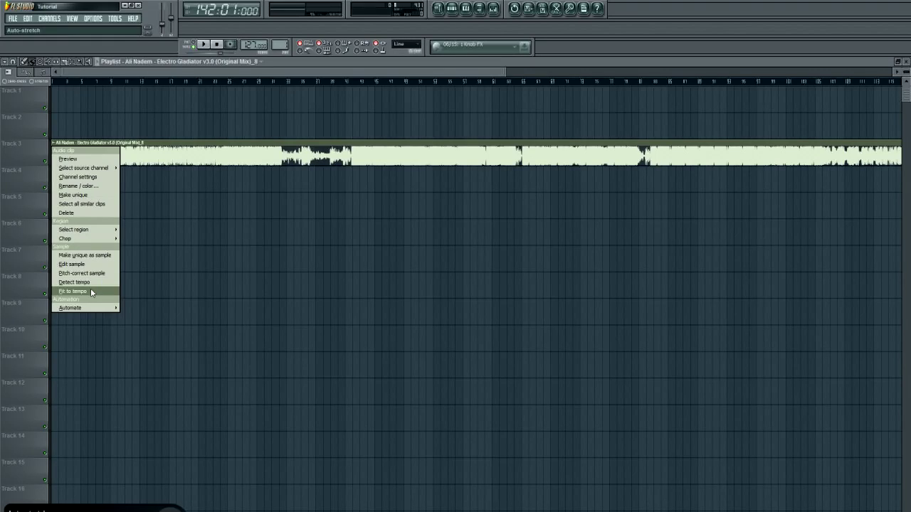
left_click(90, 289)
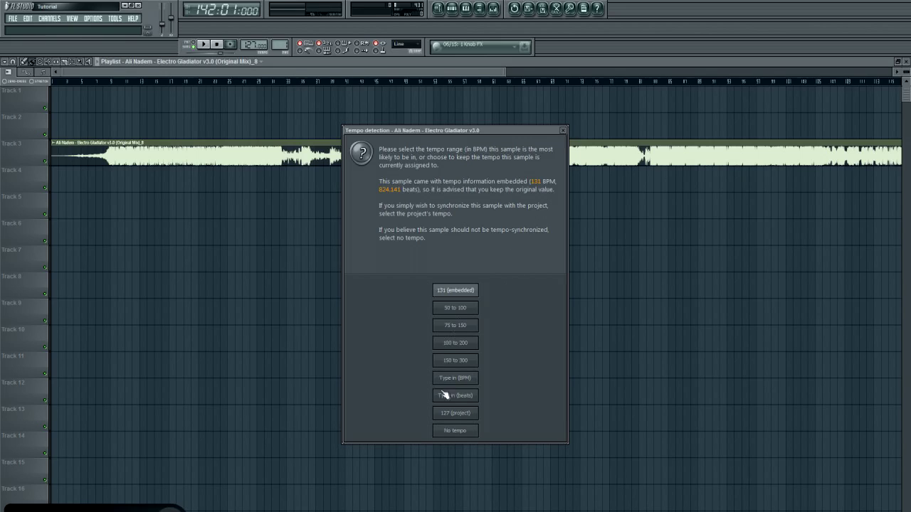
left_click(461, 380)
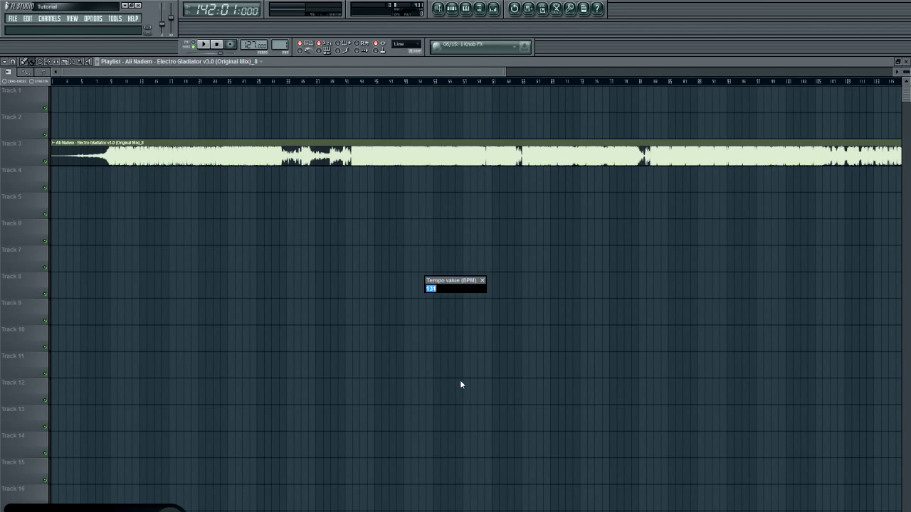
type("1516156")
left_click(486, 282)
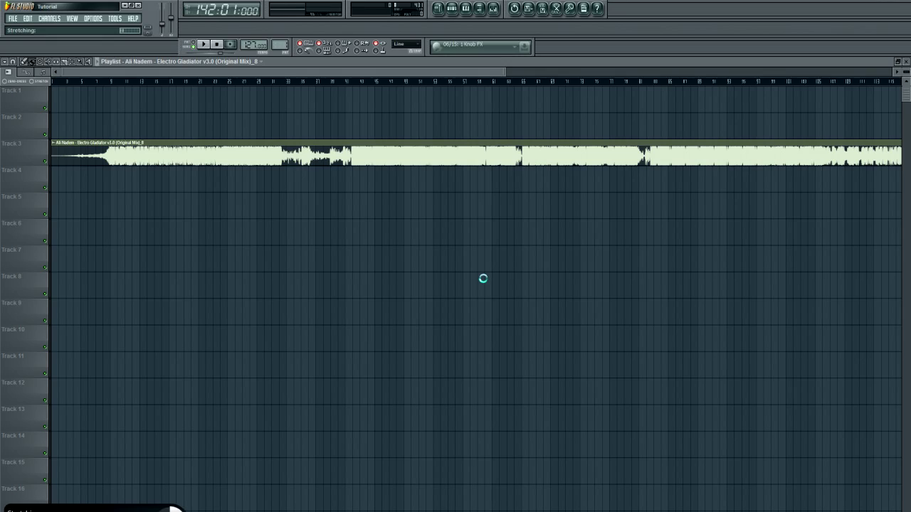